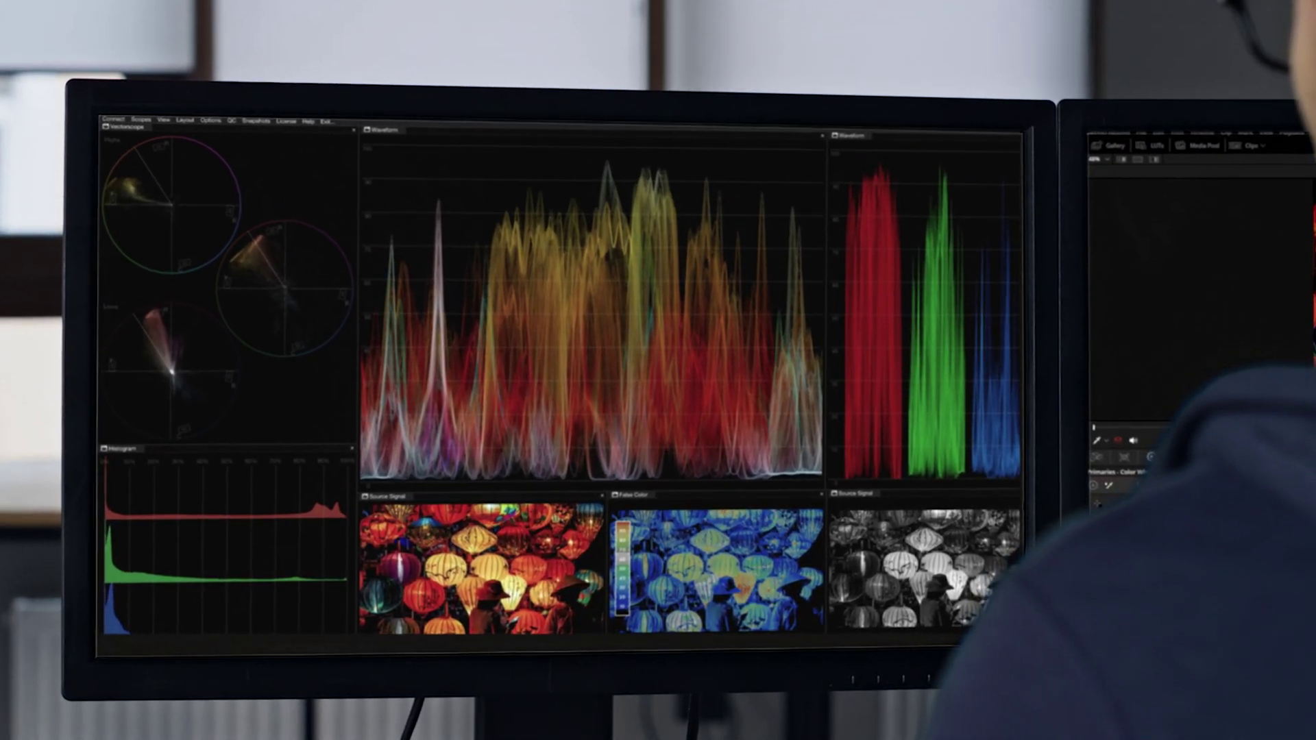
Set the waveform low-pass filter strength to 19.250 to smooth the luma trace.
mouse_move(113, 383)
left_mouse_down()
mouse_move(100, 381)
mouse_move(220, 382)
left_mouse_up()
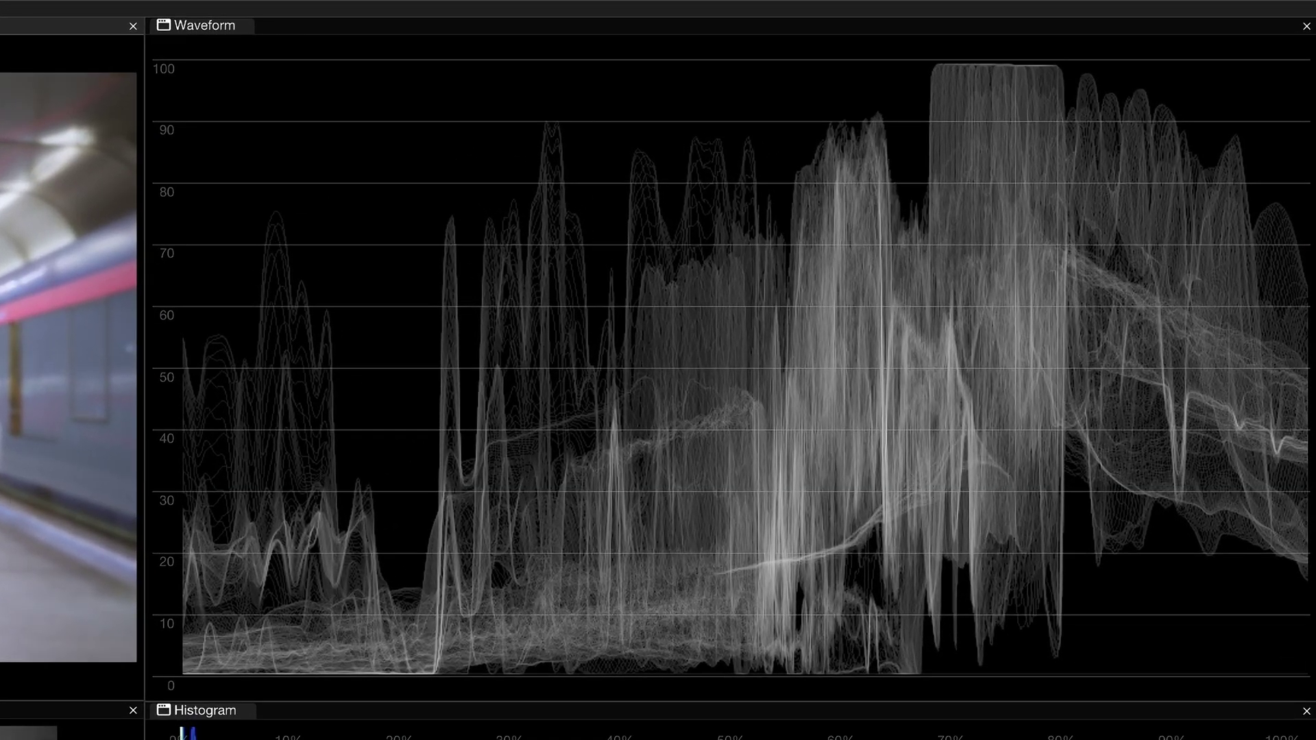
right_click(402, 392)
mouse_move(450, 440)
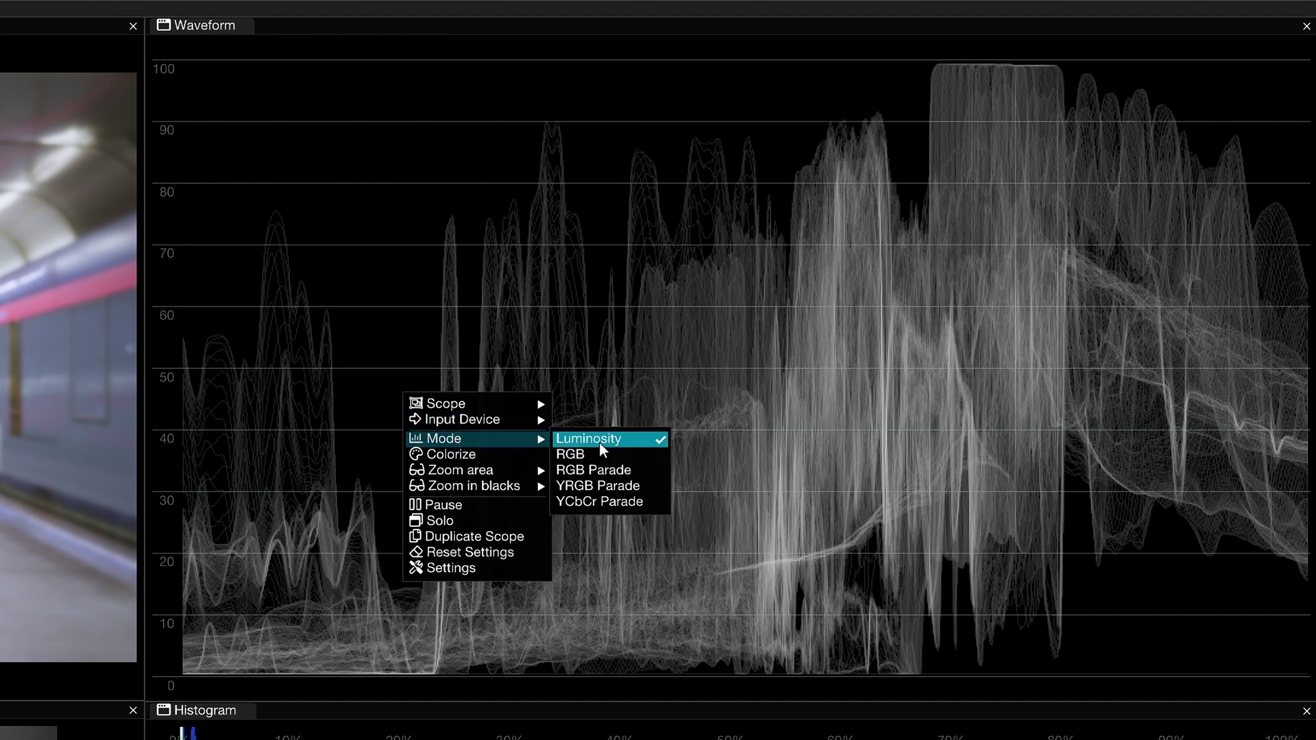
left_click(620, 442)
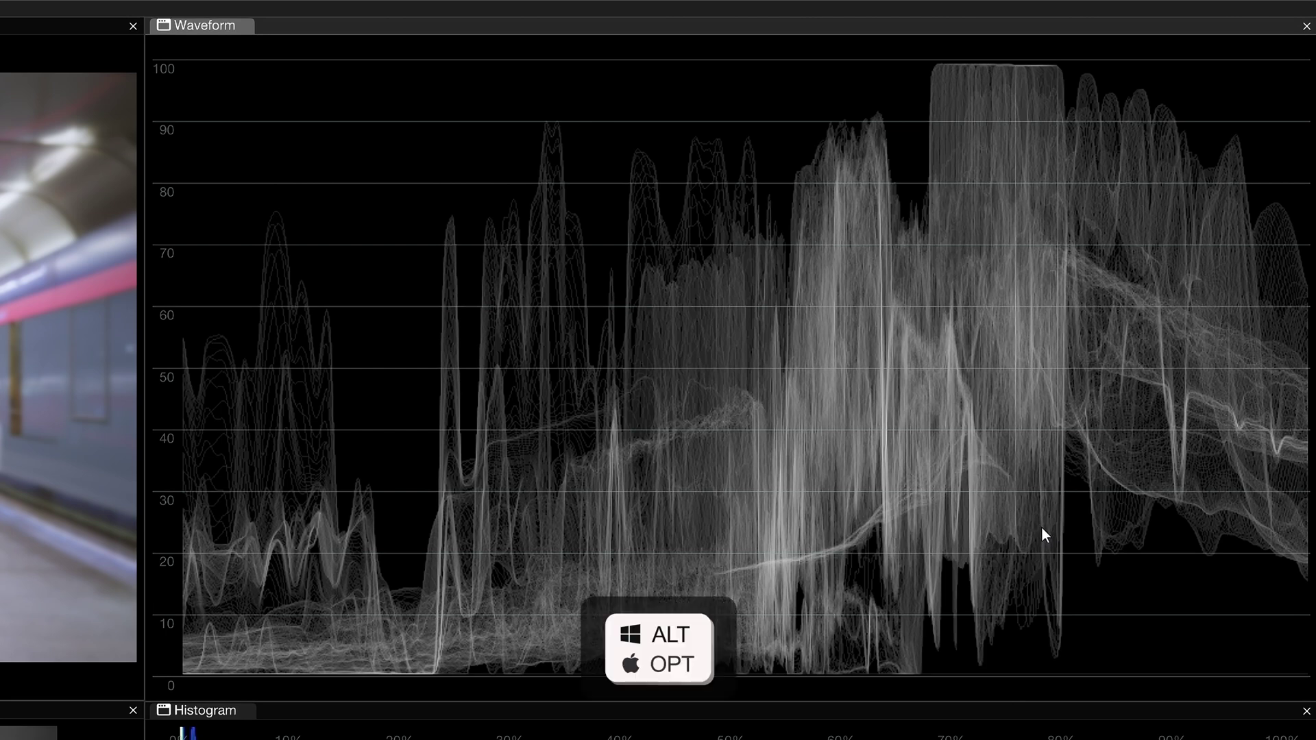
key("alt")
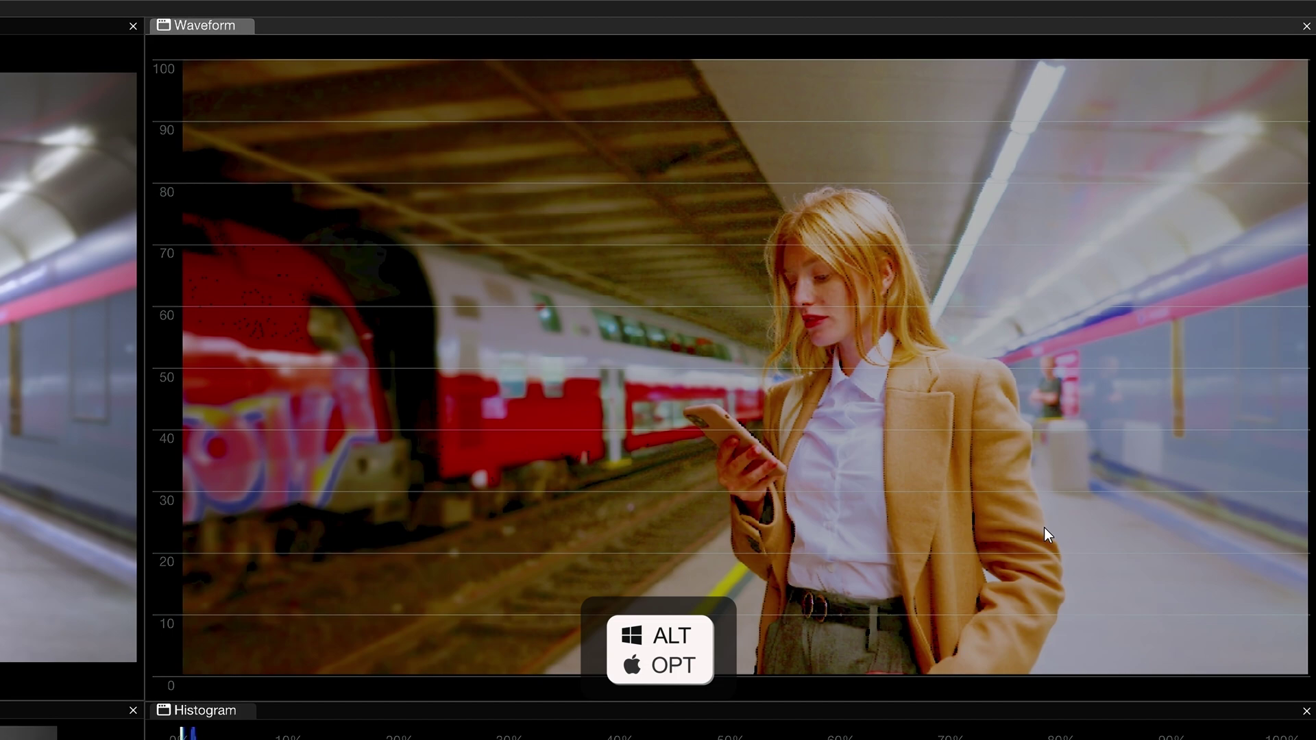
left_click(1046, 531)
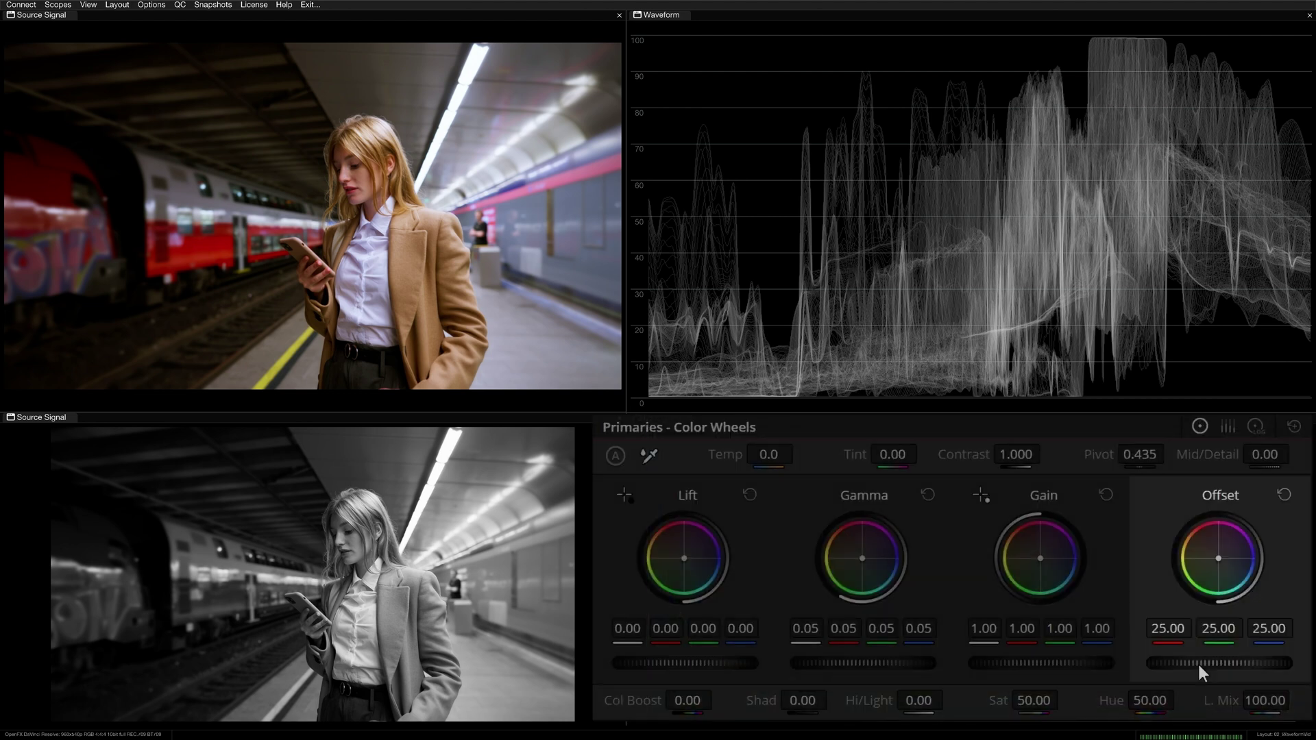
Lower the master Offset wheel on this clip, then the master Gain wheel on the next clip.
left_click_drag(1198, 665, 1165, 664)
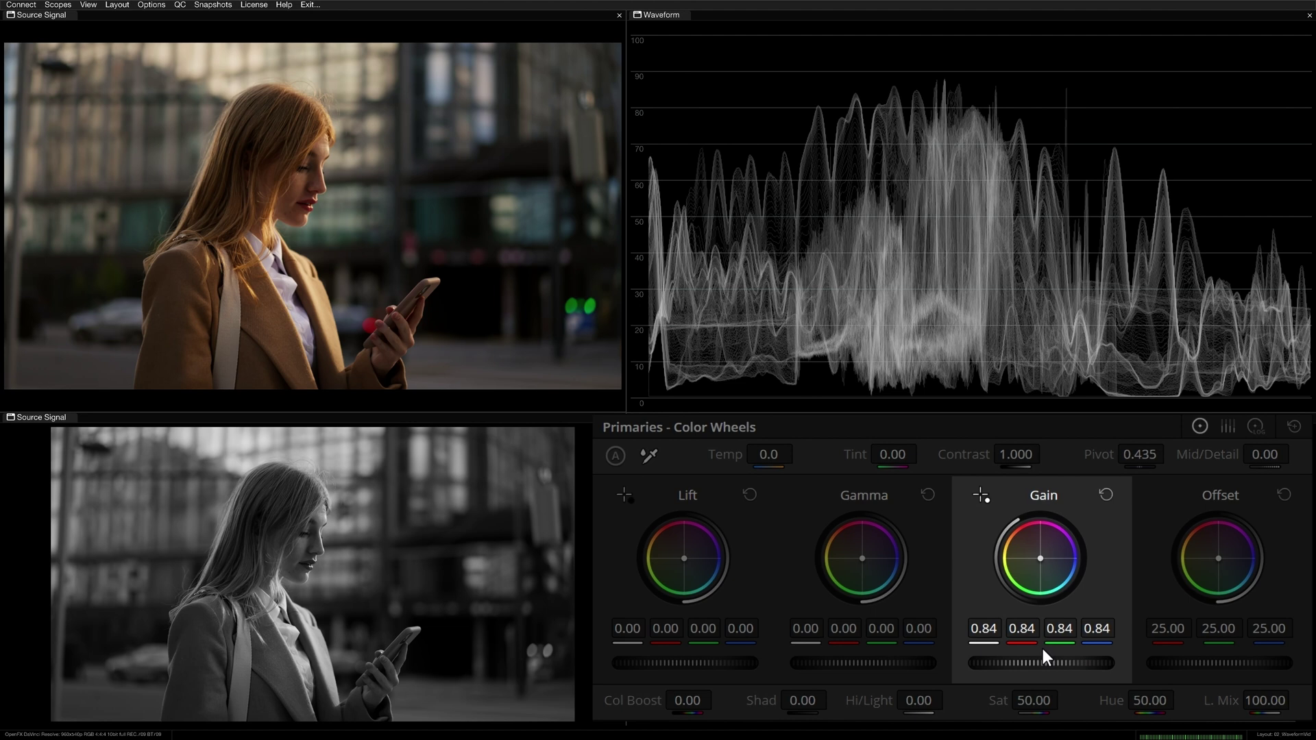
left_click_drag(1043, 659, 1097, 662)
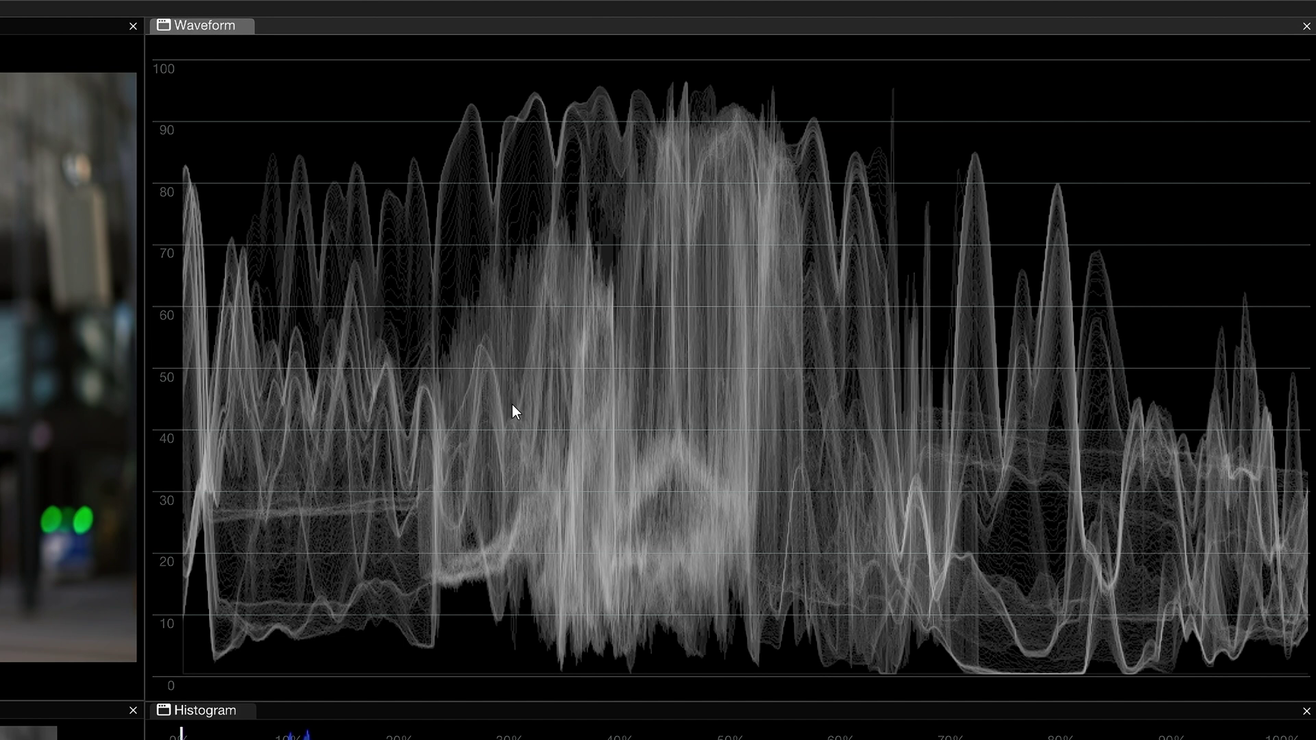
Toggle colorized waveform rendering and open a separate Shadows zoom window of the waveform.
right_click(512, 404)
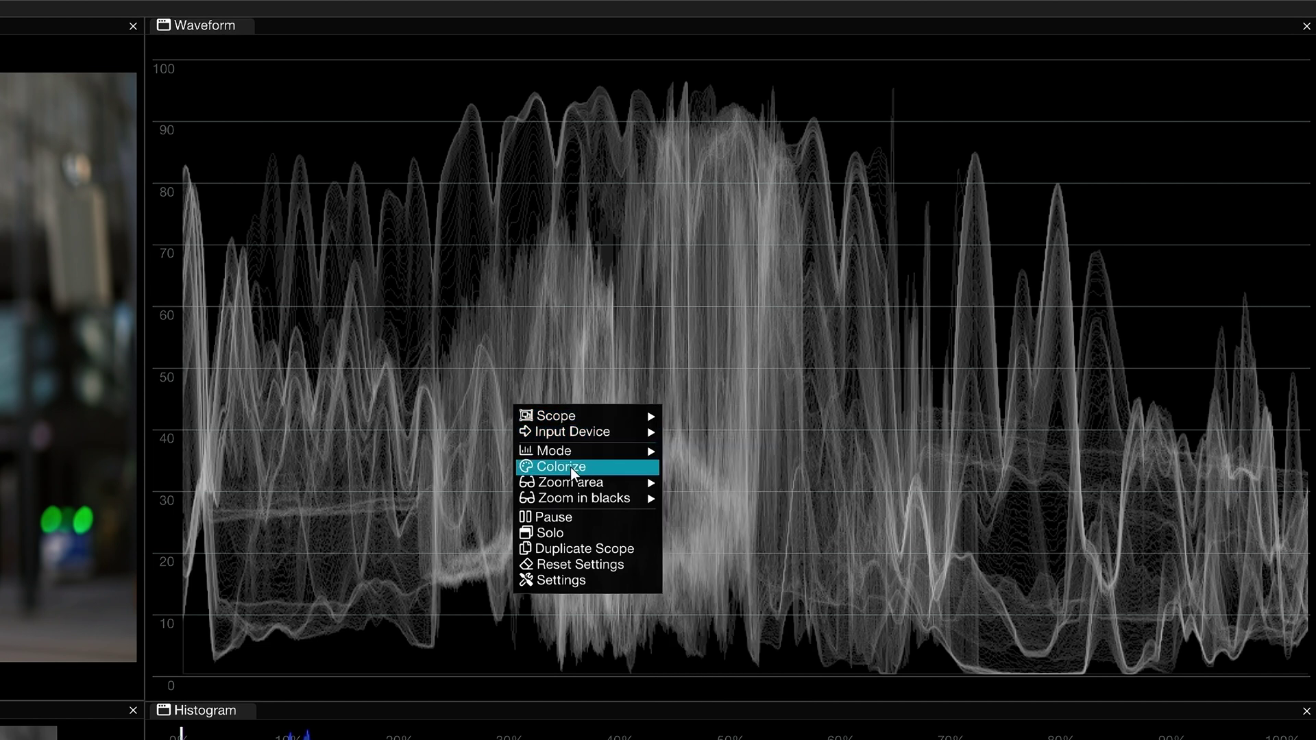
left_click(593, 469)
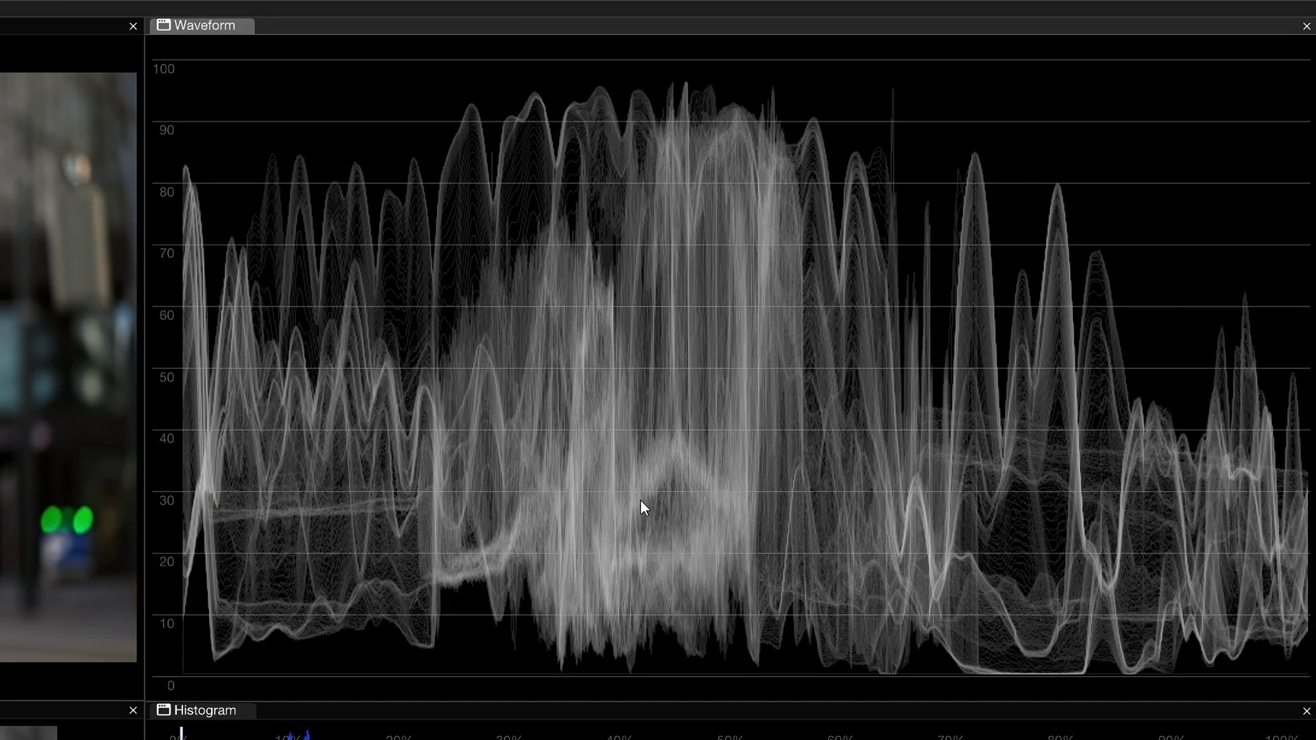
right_click(621, 466)
mouse_move(722, 545)
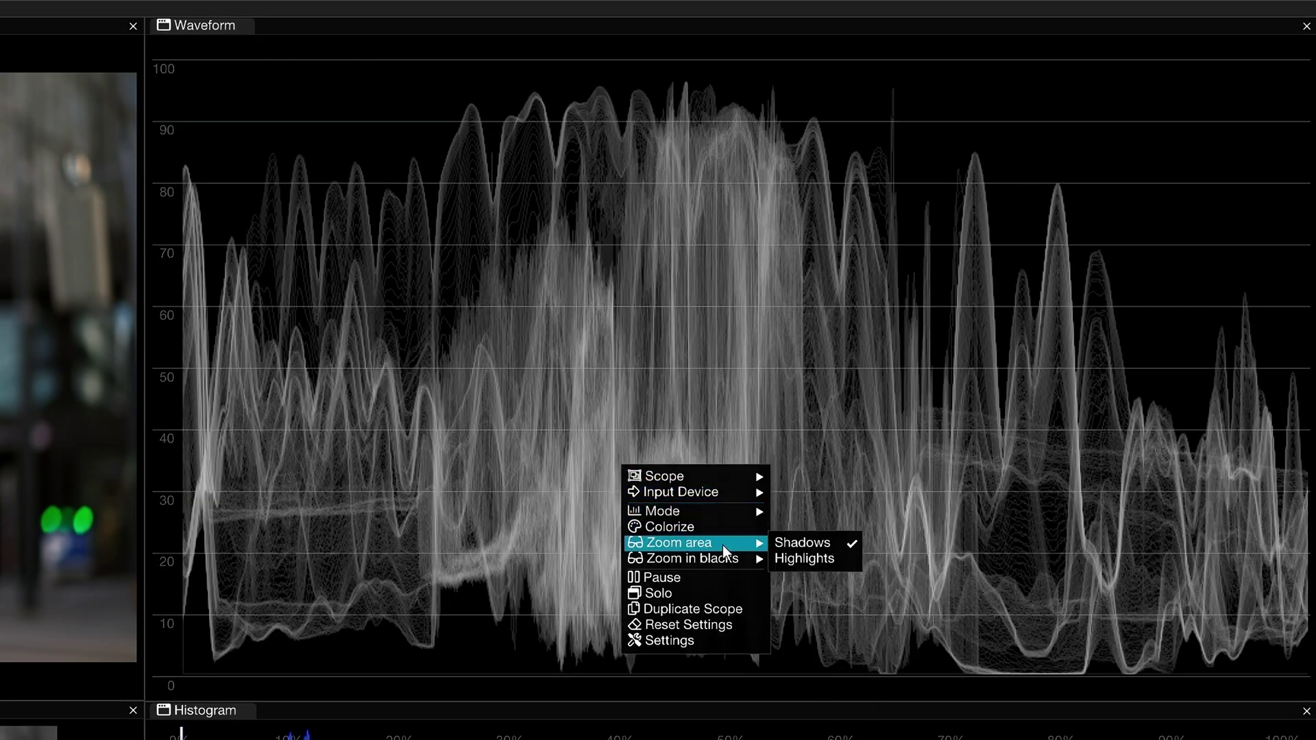
left_click(806, 544)
Zoom the waveform into the 0–15 IRE blacks and dock the Shadows window on the right.
right_click(740, 528)
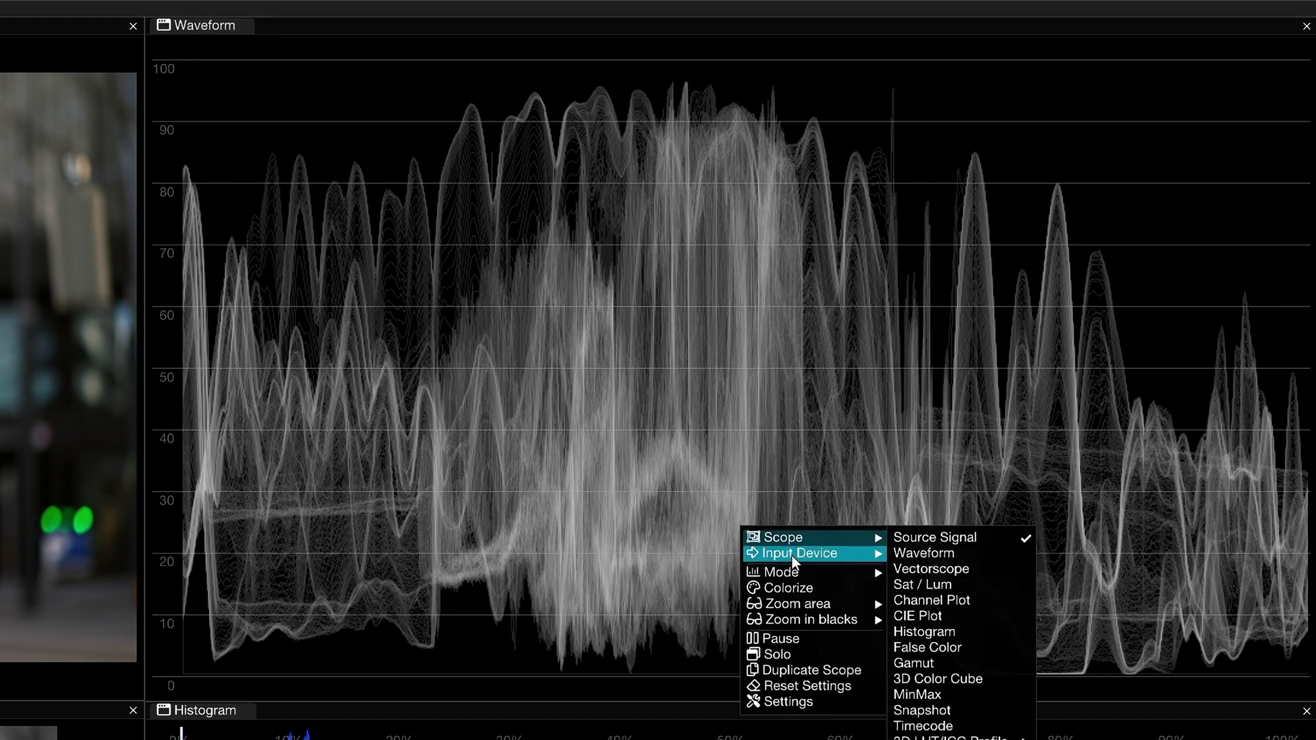
mouse_move(843, 617)
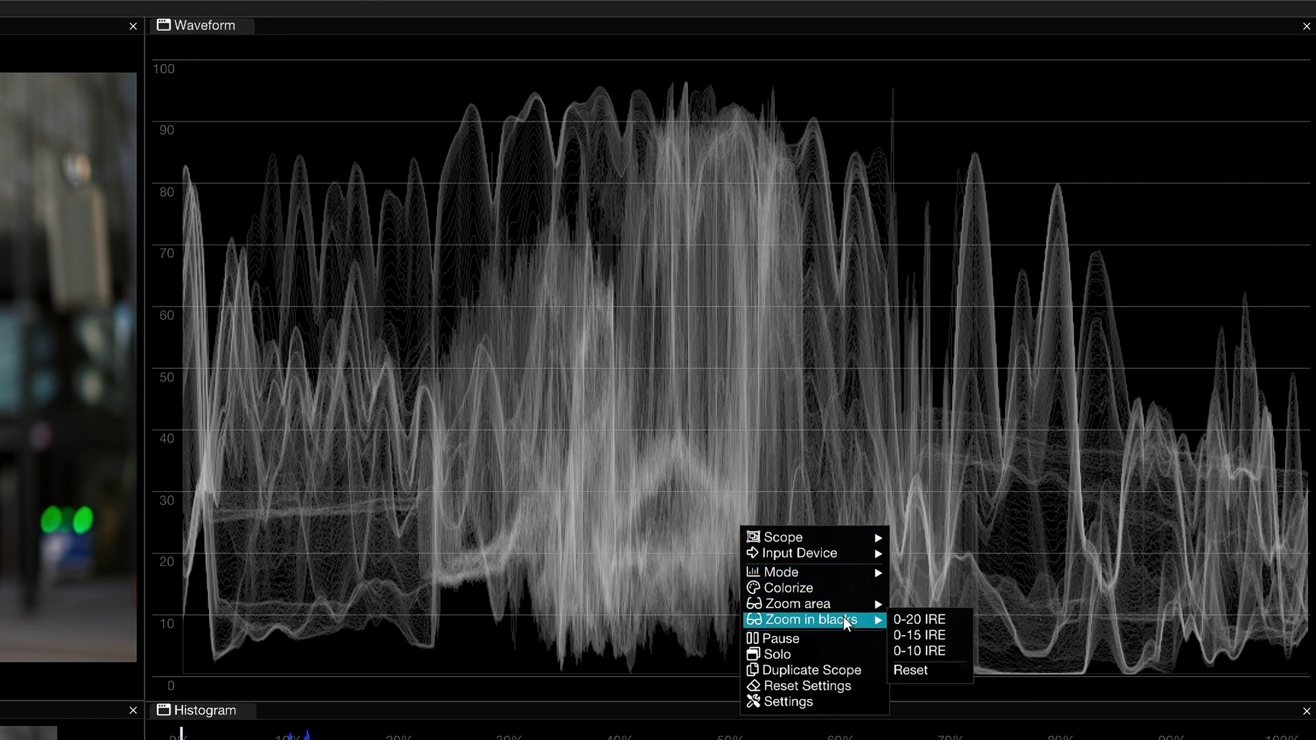
left_click(951, 636)
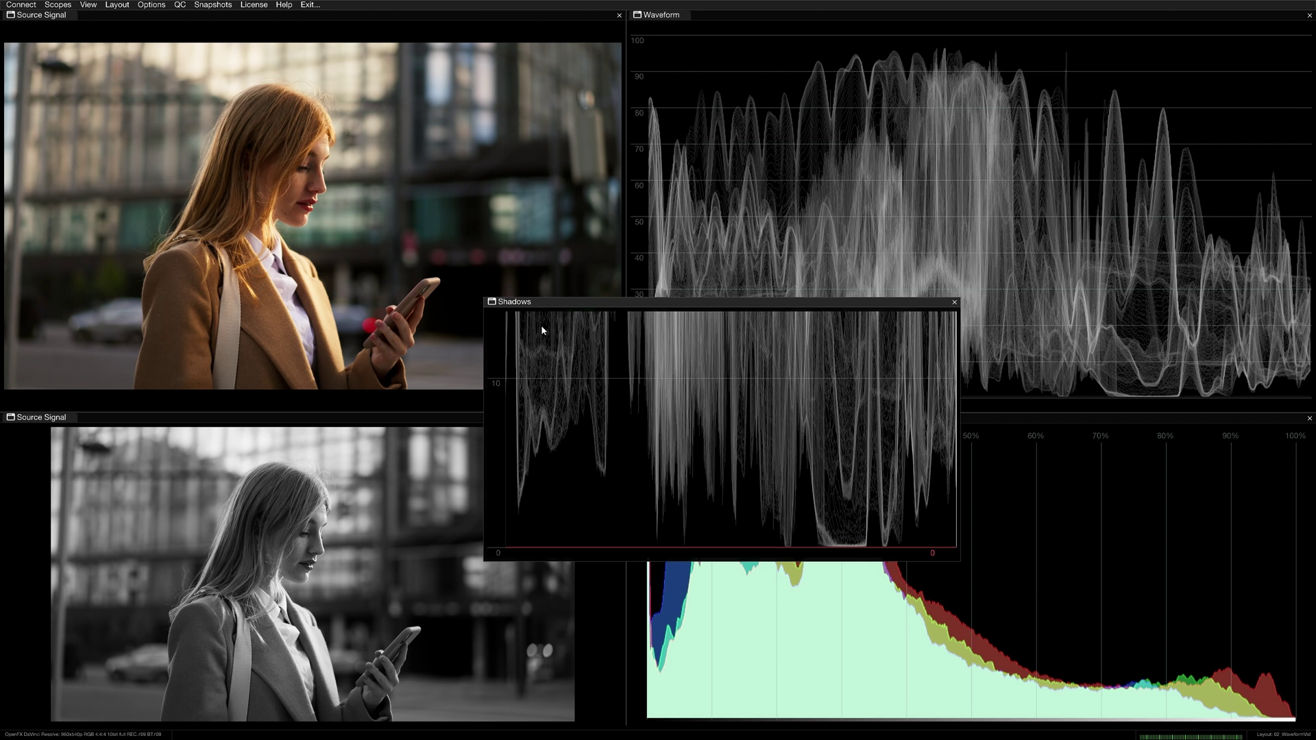
left_click_drag(514, 305, 974, 245)
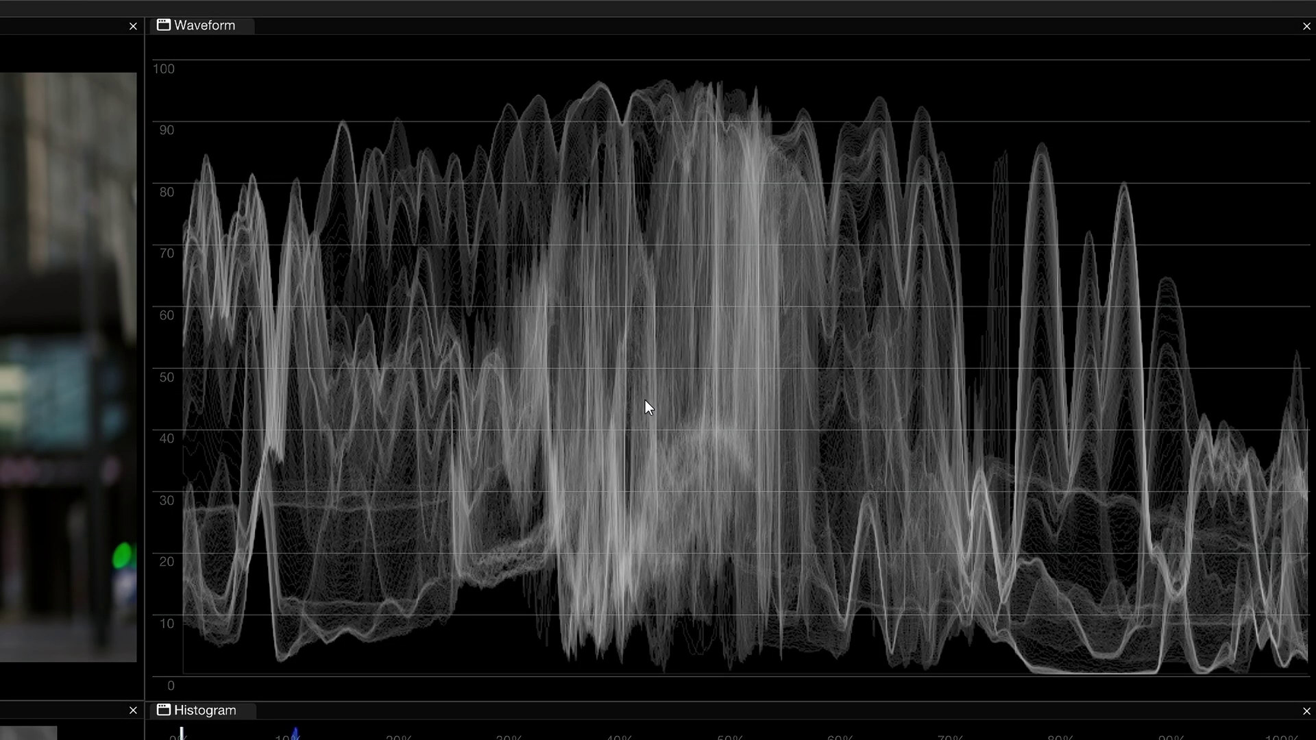
Switch the waveform to RGB mode, enable Colorize, then change the mode to RGB Parade.
right_click(644, 400)
mouse_move(716, 449)
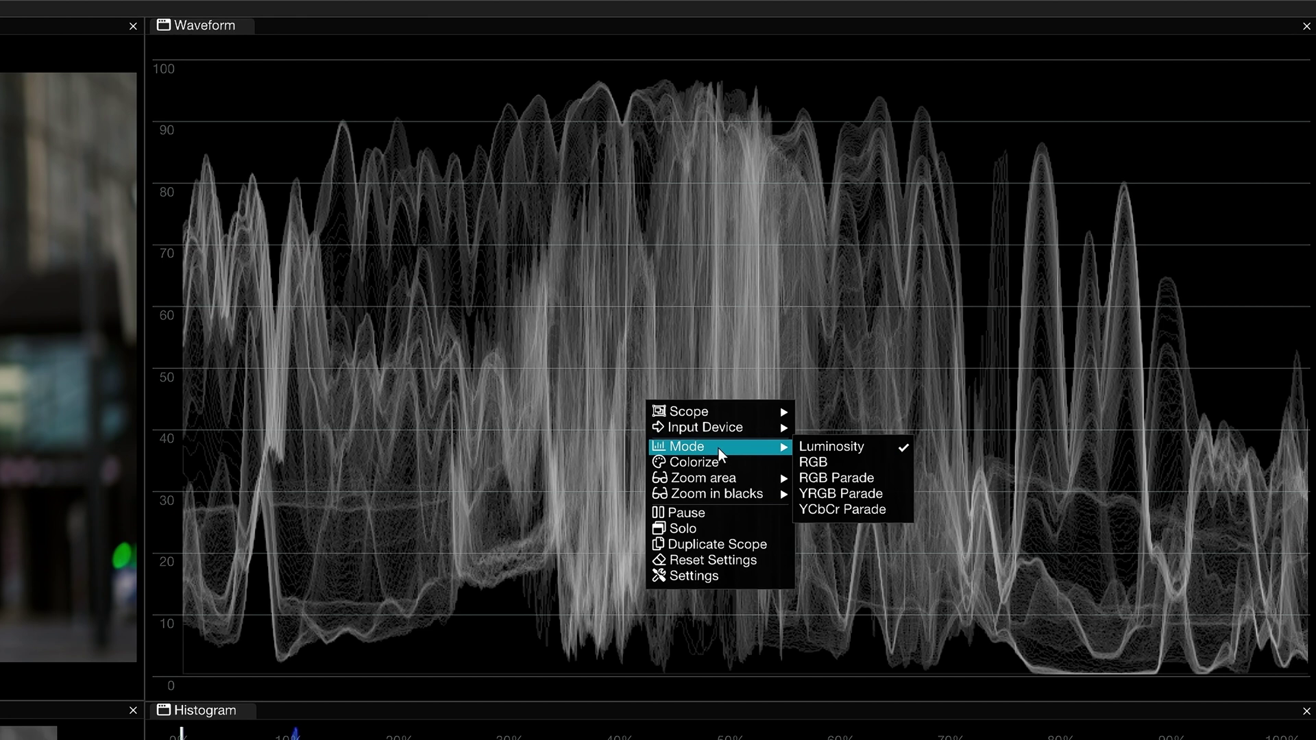
left_click(887, 464)
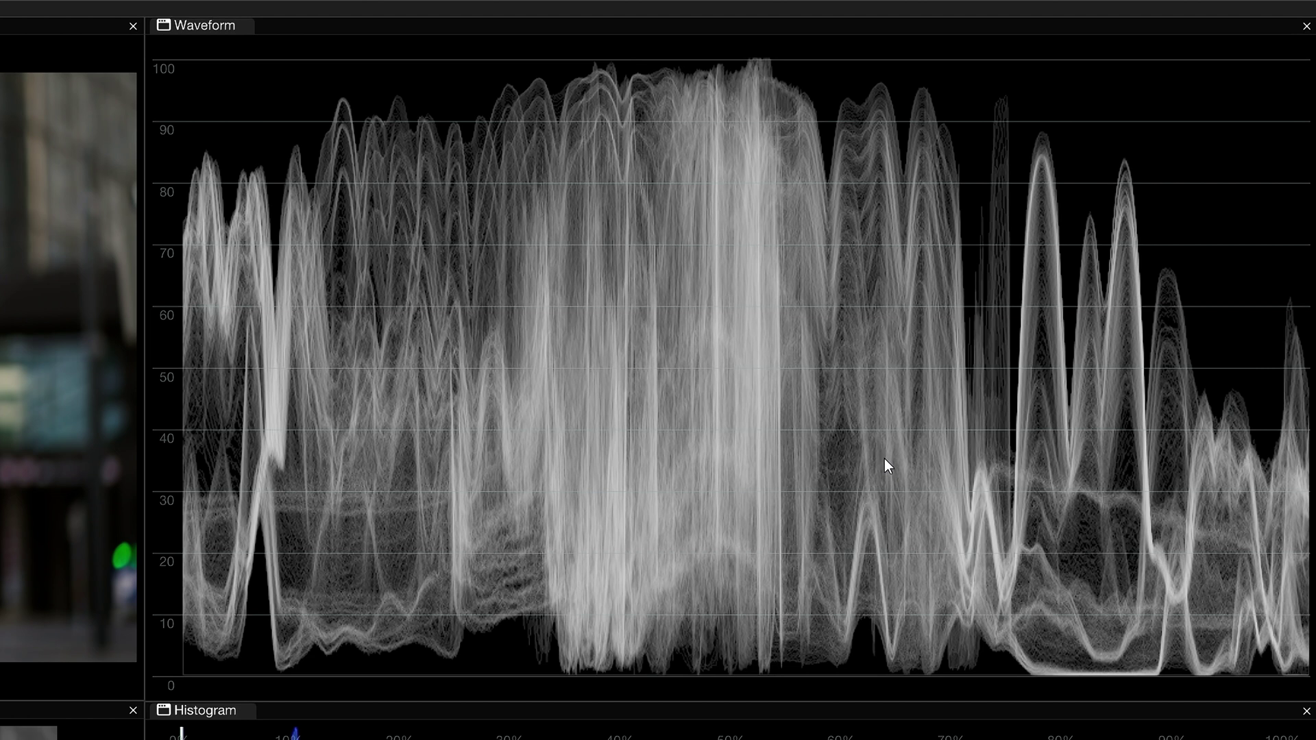
right_click(884, 458)
left_click(967, 522)
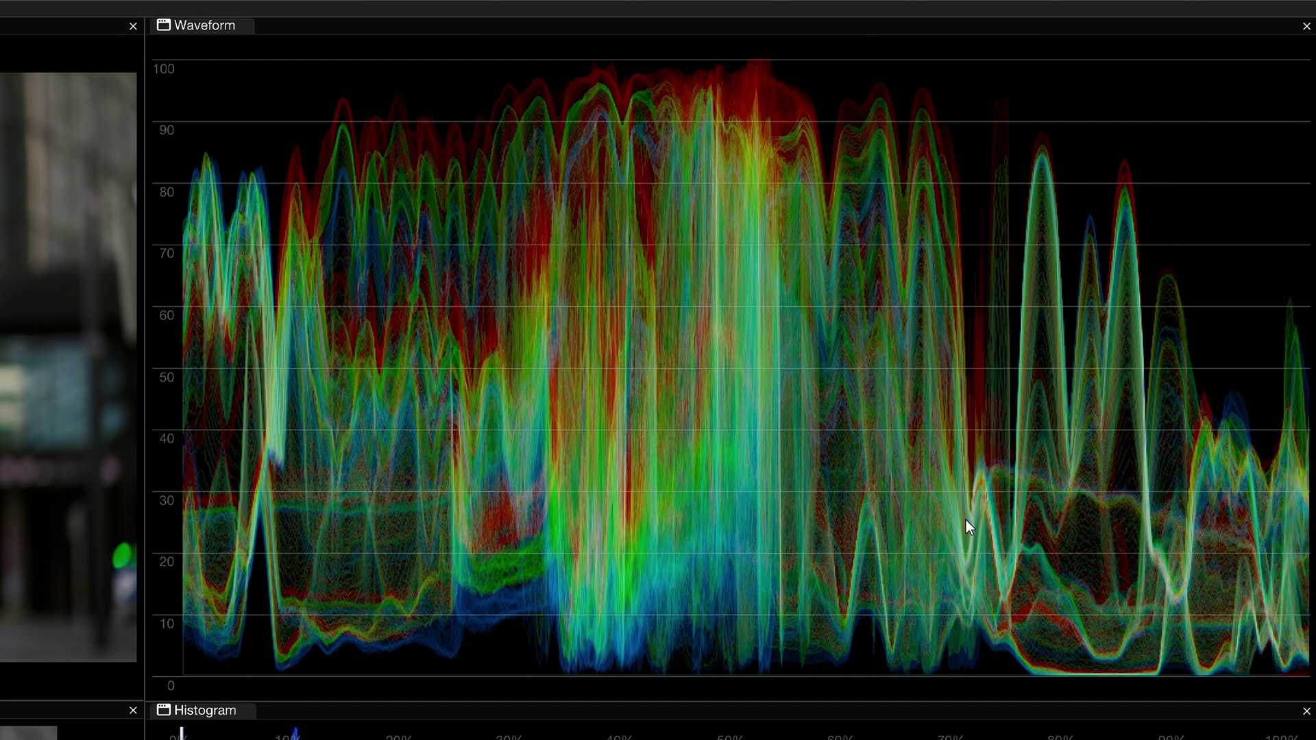
right_click(967, 521)
mouse_move(911, 456)
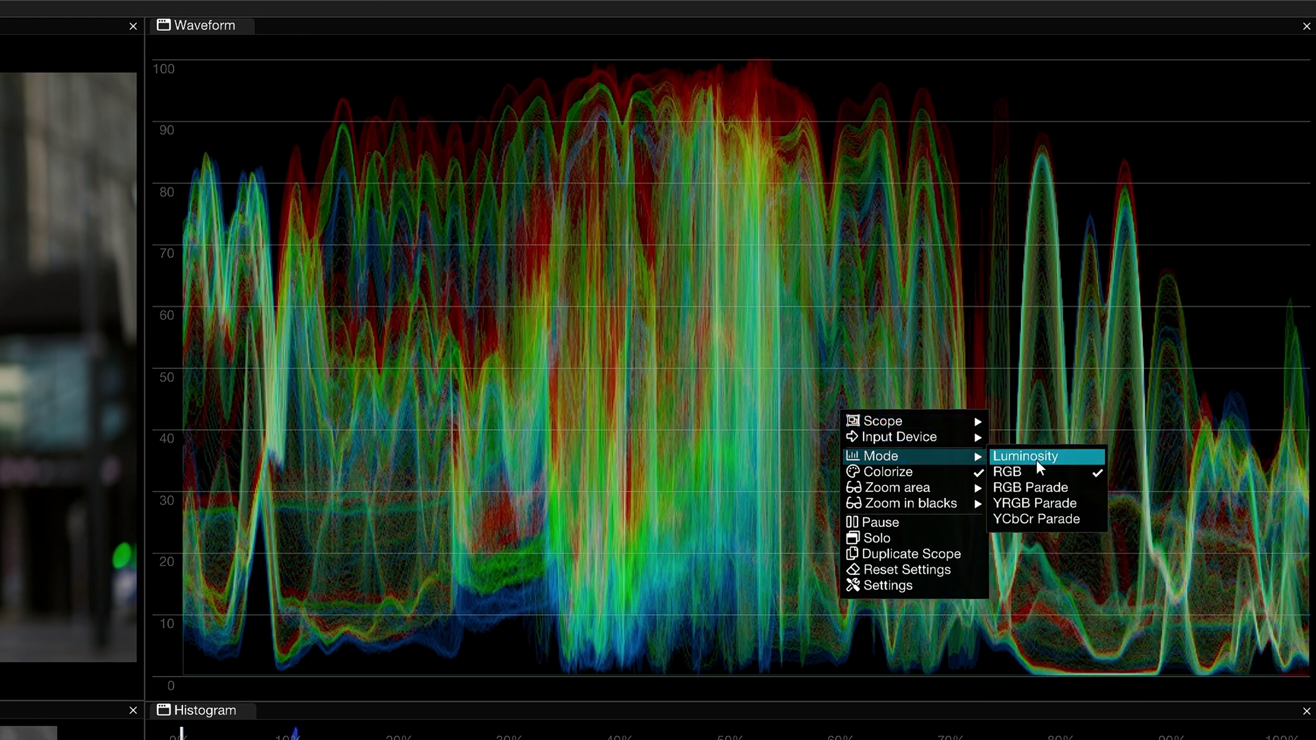
left_click(1094, 487)
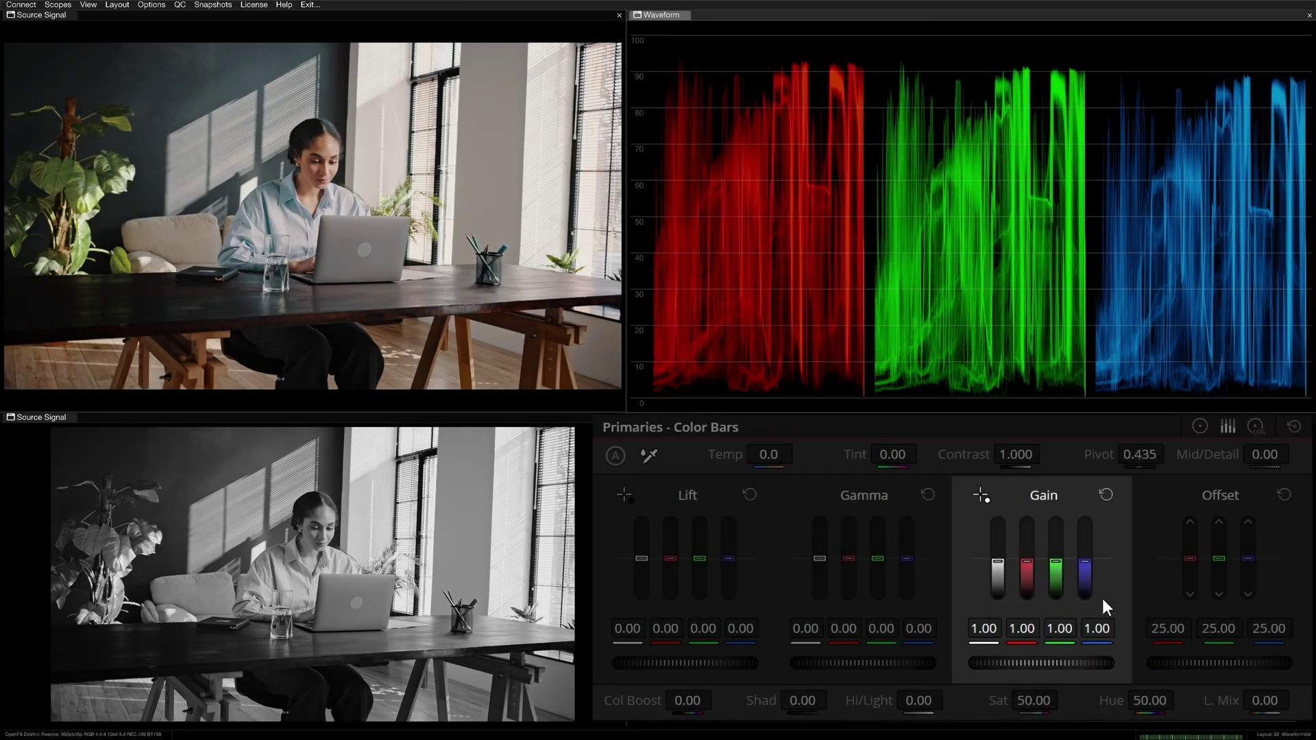
Raise the blue Gain to 1.03 and lower the red Gain to 0.98 in Color Bars.
scroll(1084, 562, "up", 3)
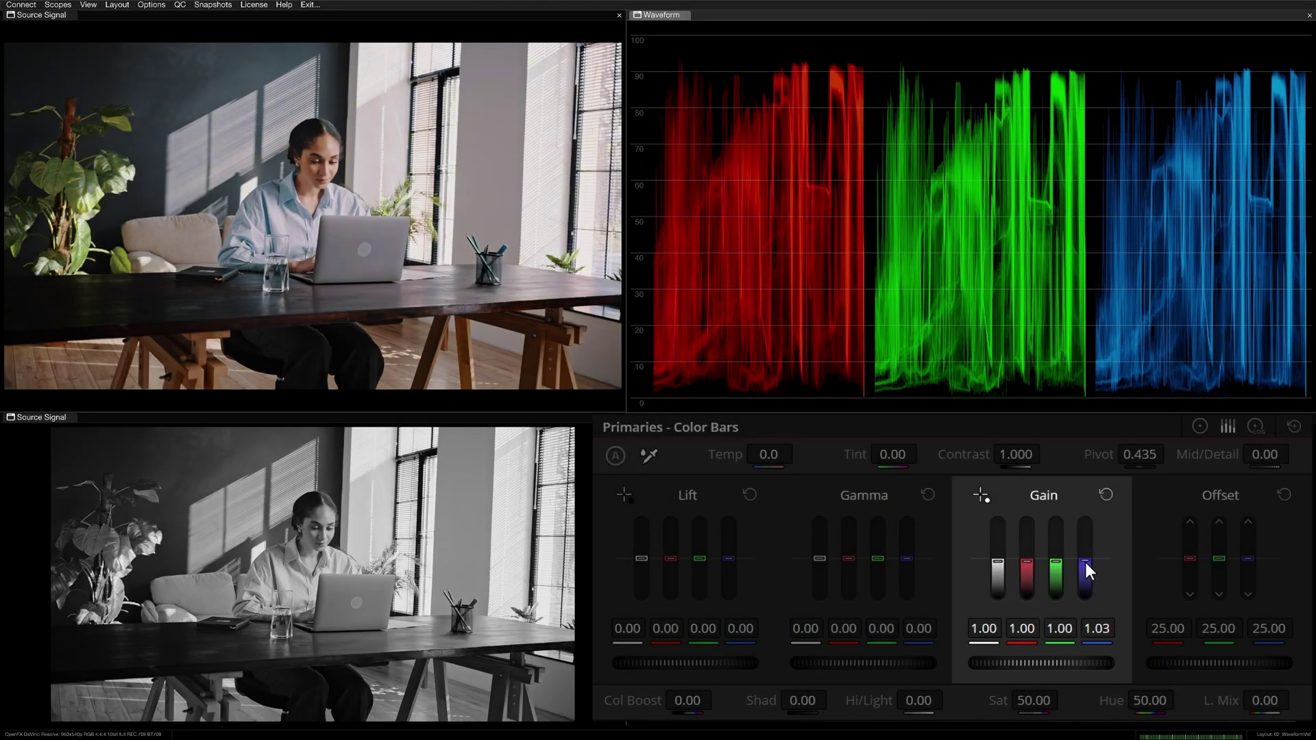
scroll(1022, 570, "down", 2)
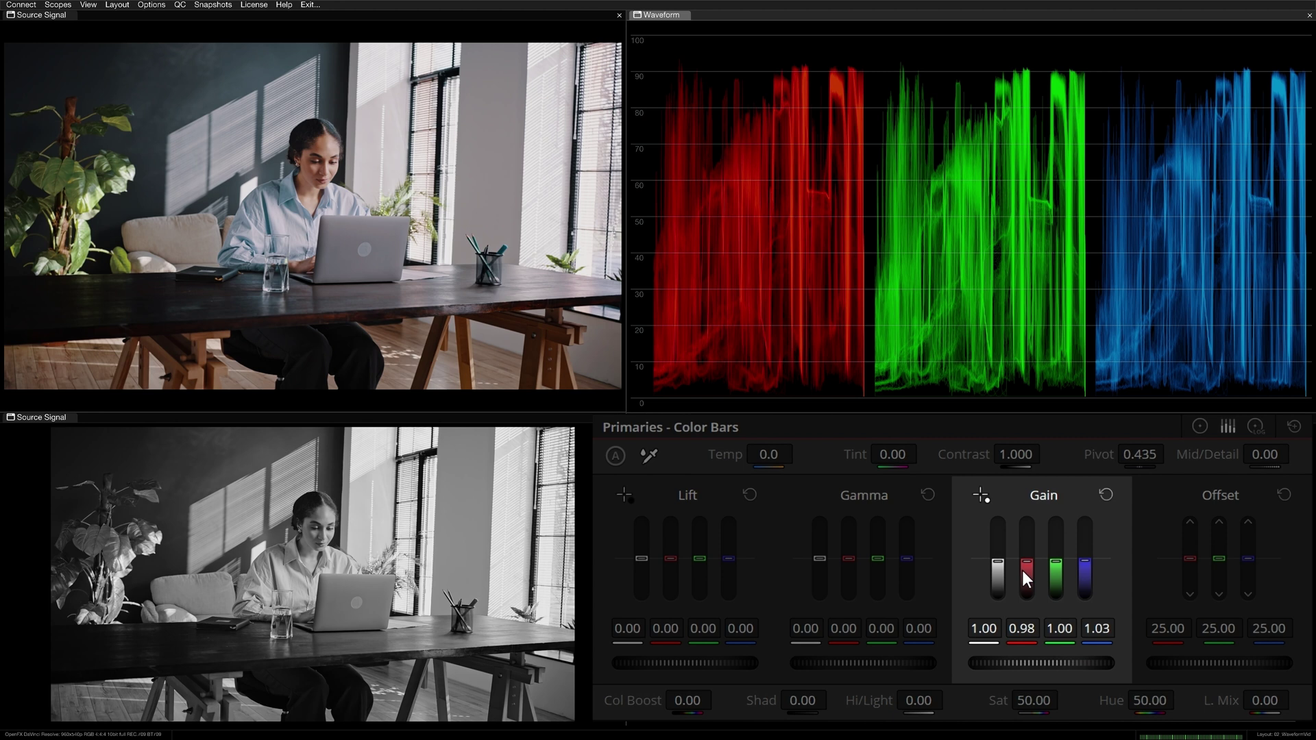
scroll(1017, 663, "up", 3)
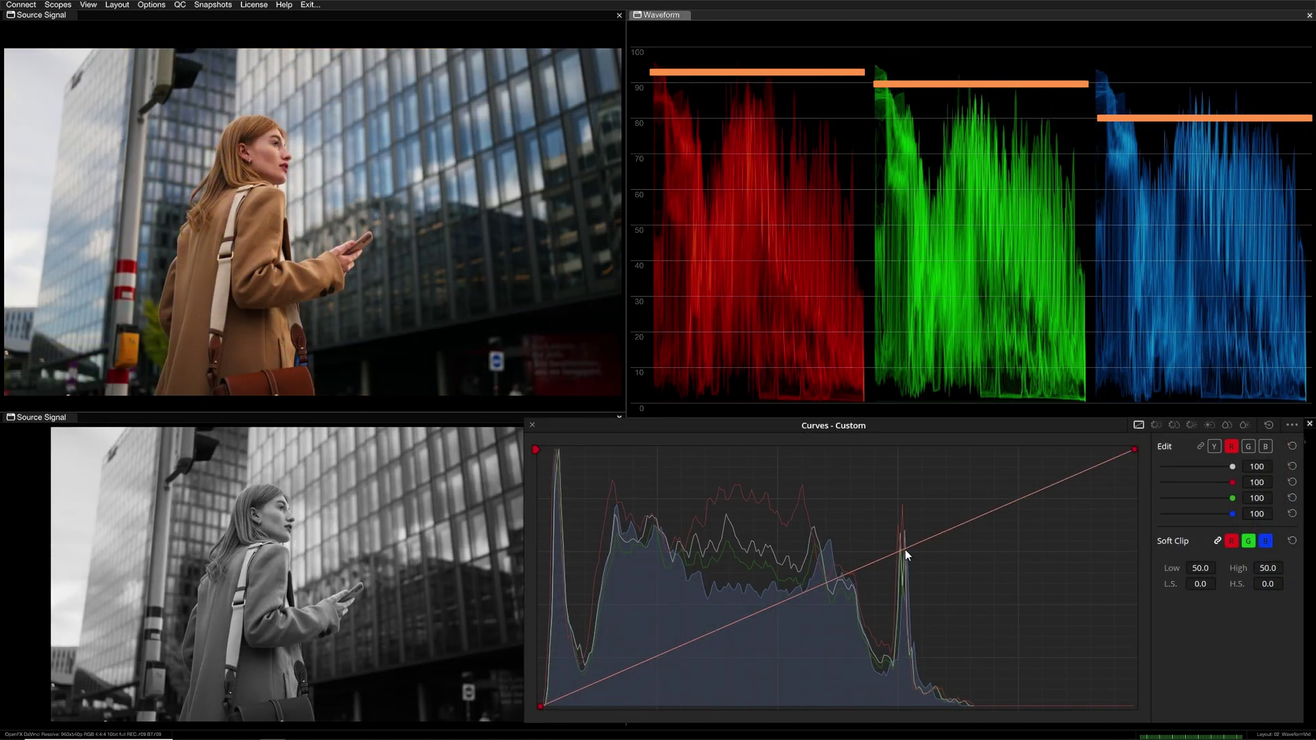
Pull the blue curve down at a new point, then overlay the source image in each parade column.
left_click(903, 547)
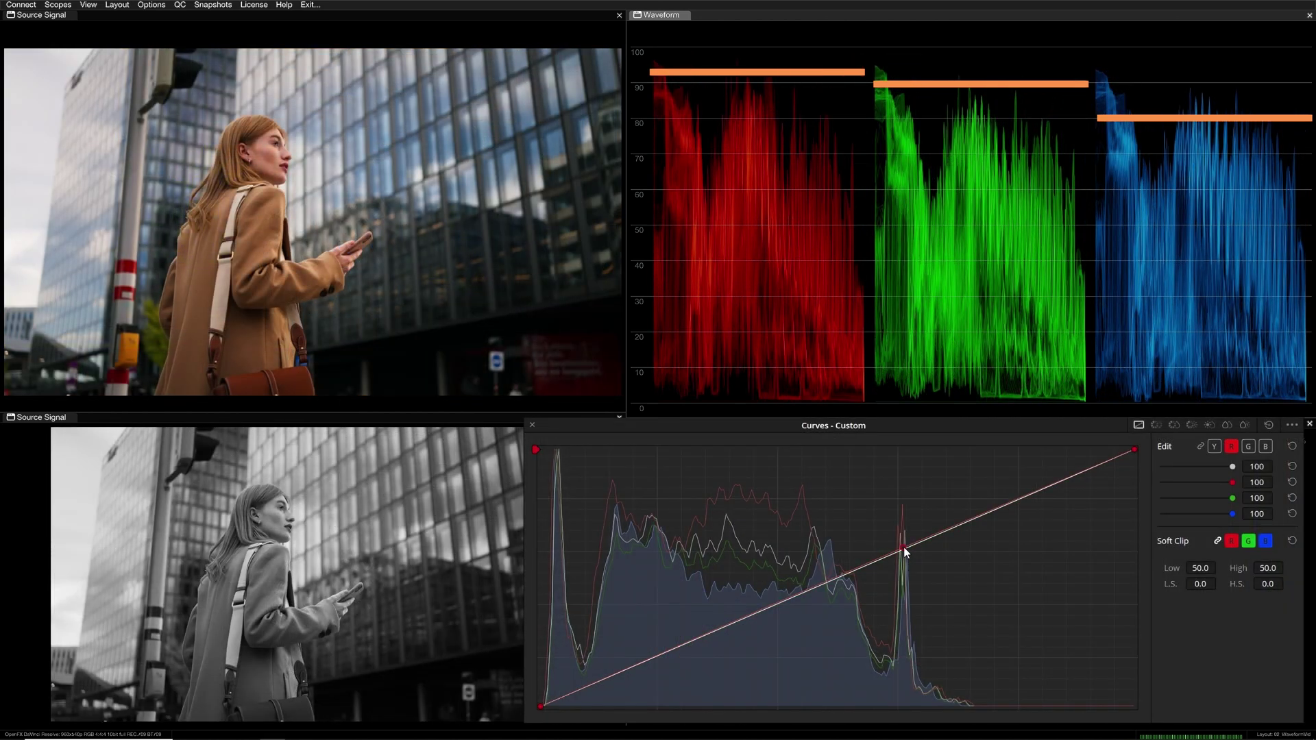
left_click(1265, 446)
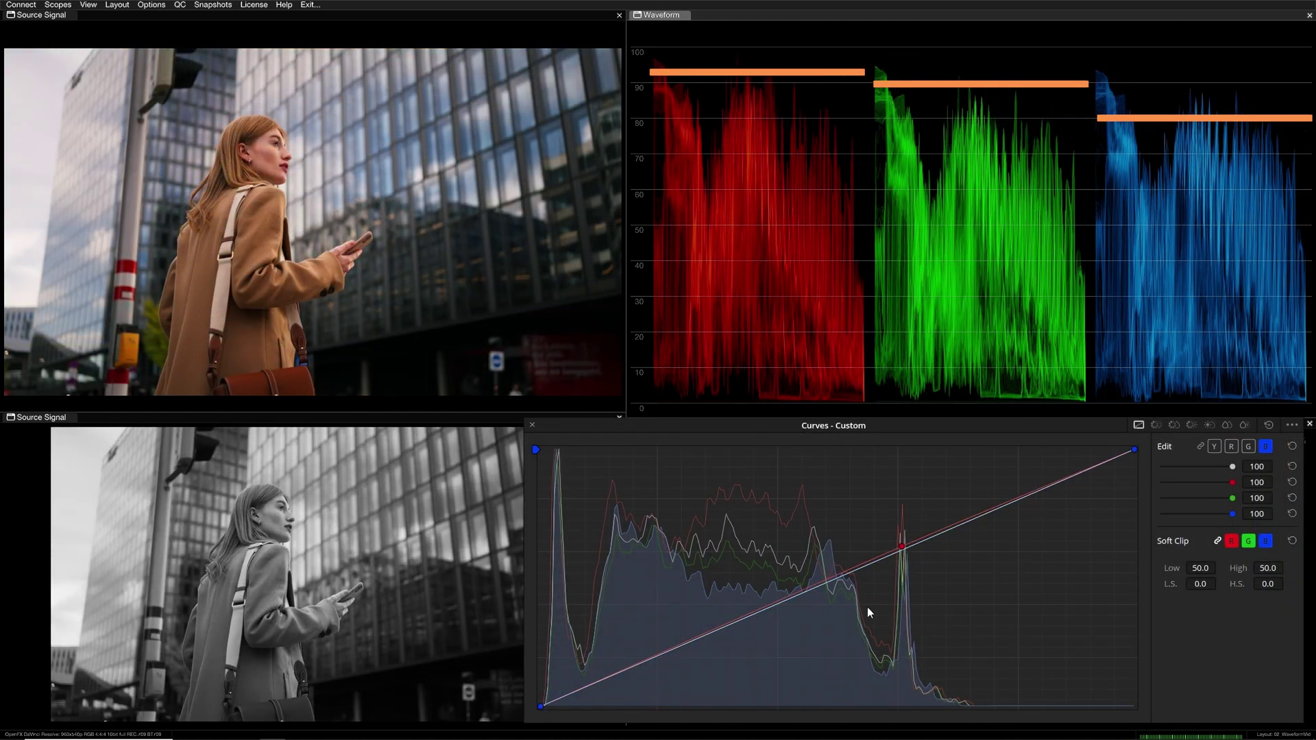
left_click_drag(904, 550, 905, 556)
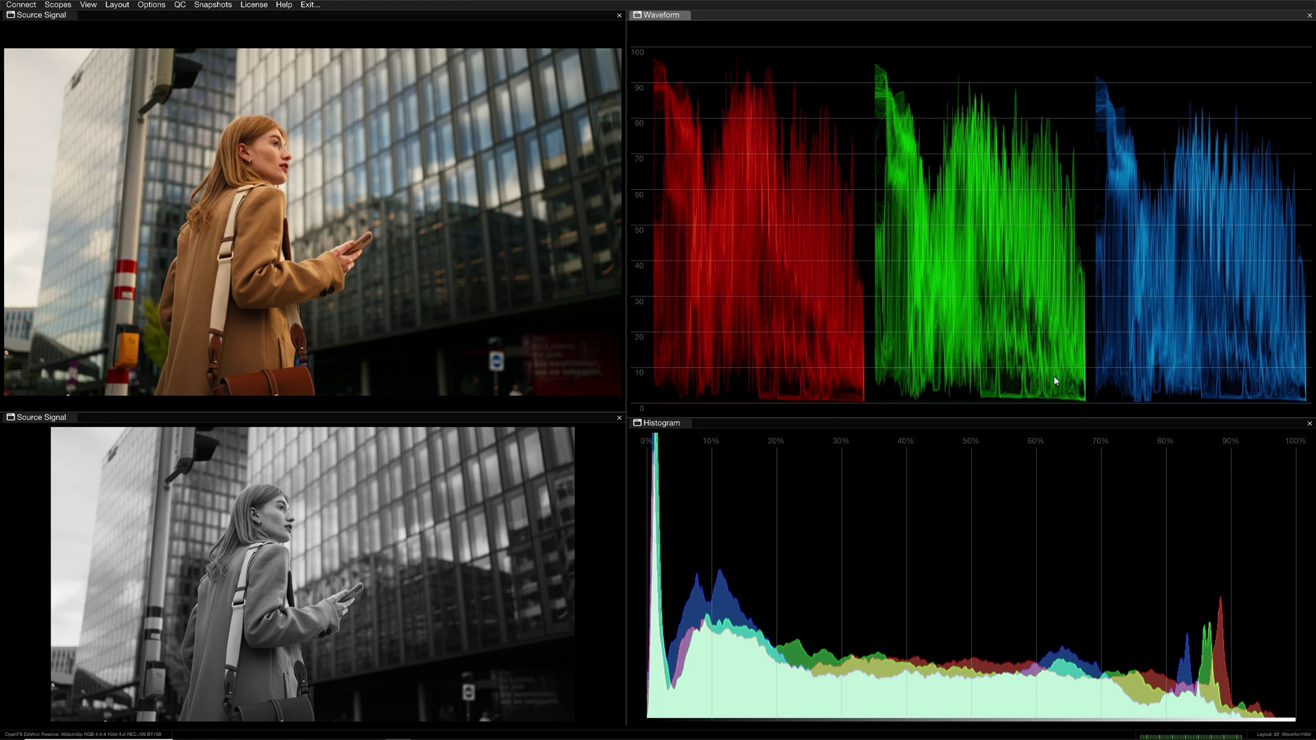
left_click(1036, 347, "alt")
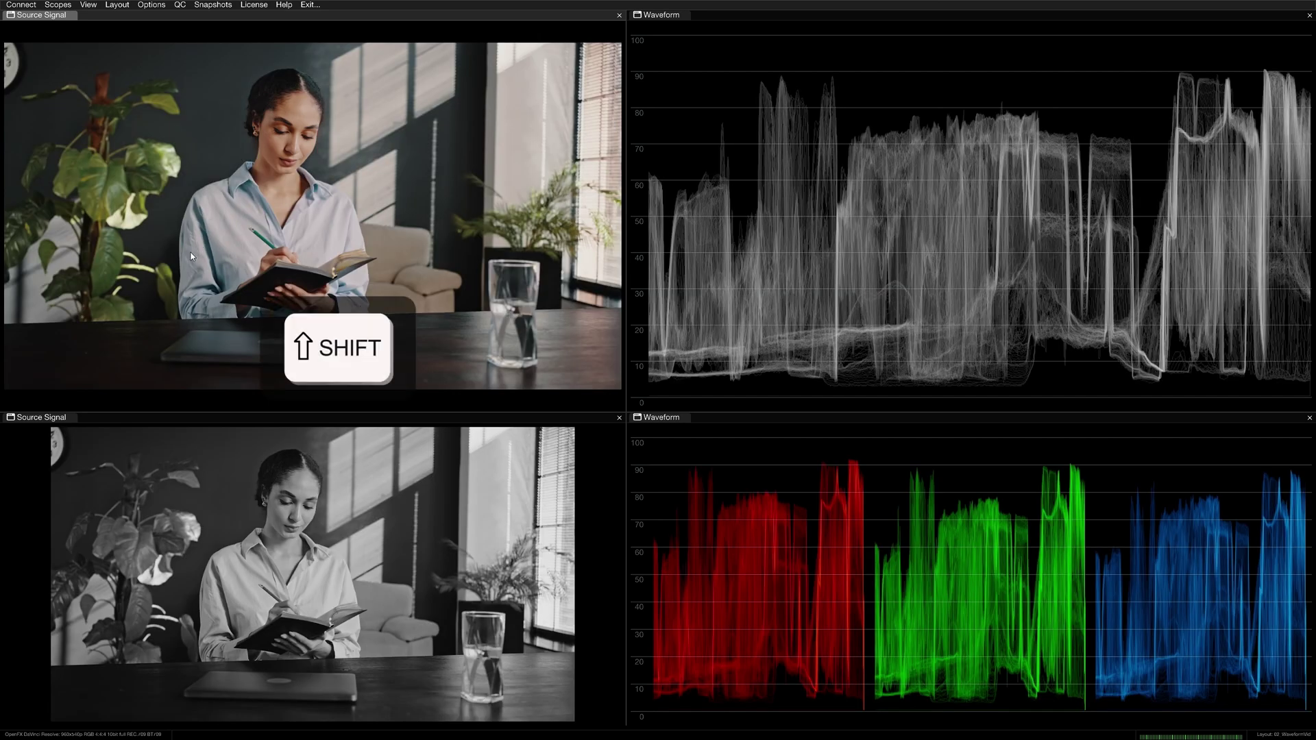
Mask the scopes to the shirt, then remove the circular mask and probe a pixel with Alt.
left_click_drag(190, 253, 251, 186)
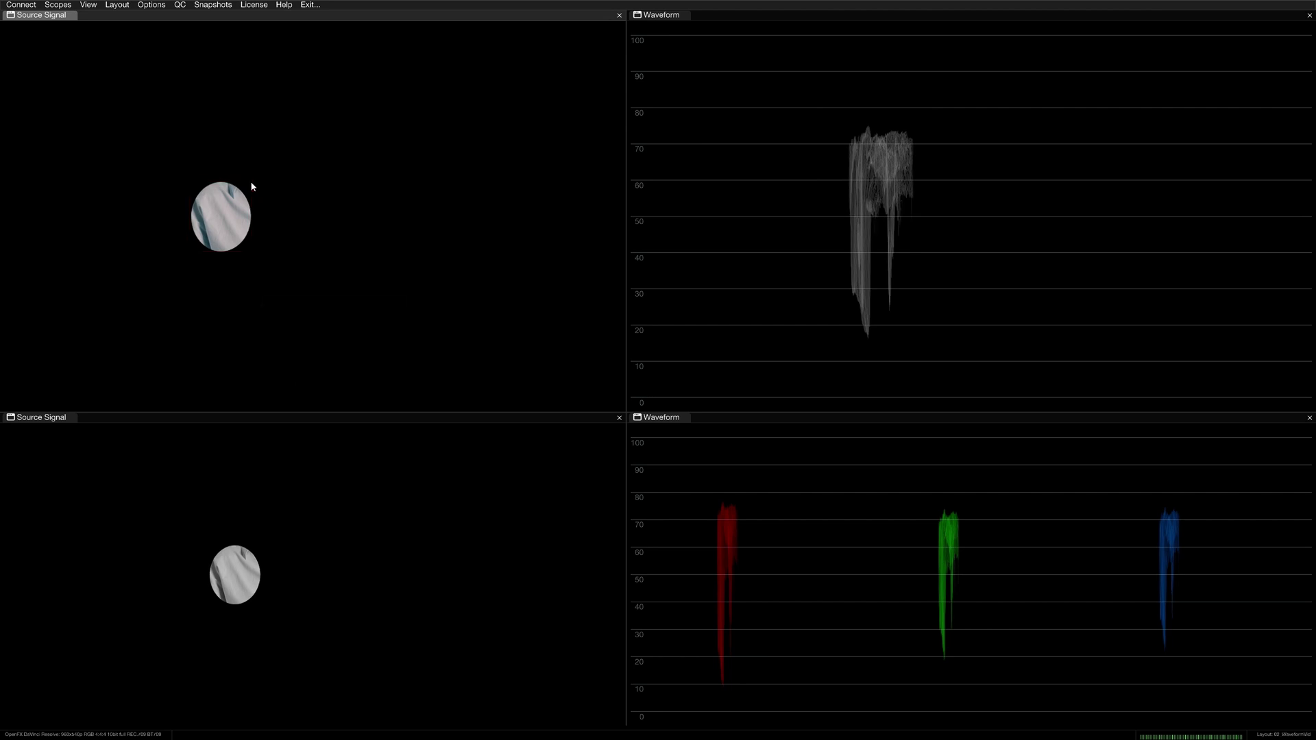
left_click(259, 173)
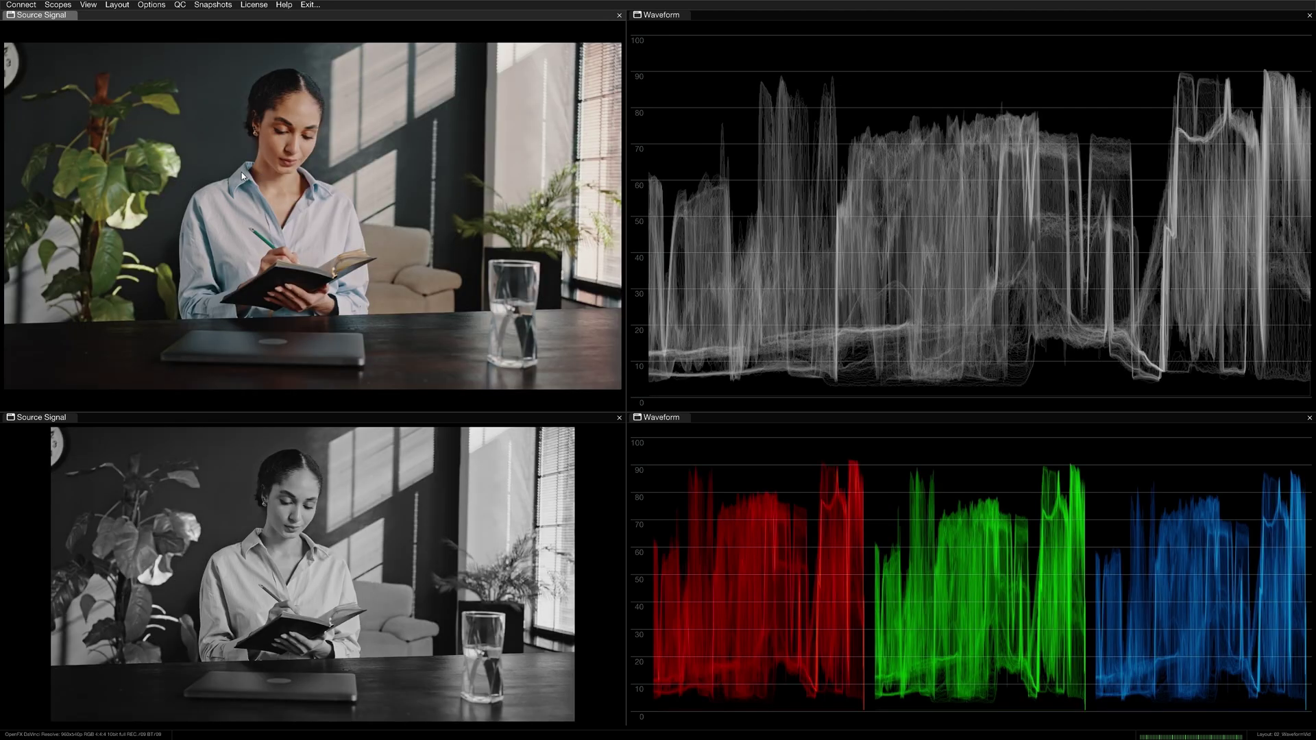
key("alt")
Title the top scope 'Luma Waveform' in its settings, then browse the tabs back to Display.
right_click(865, 196)
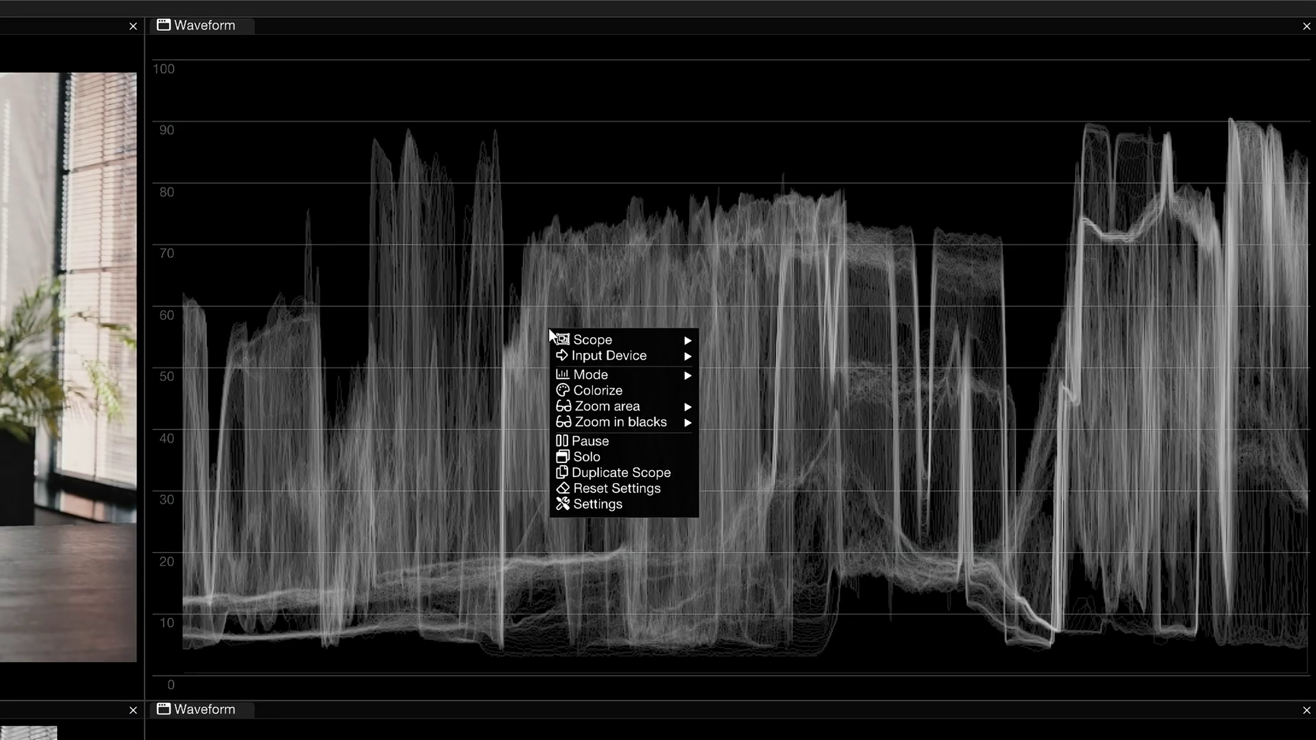
left_click(646, 504)
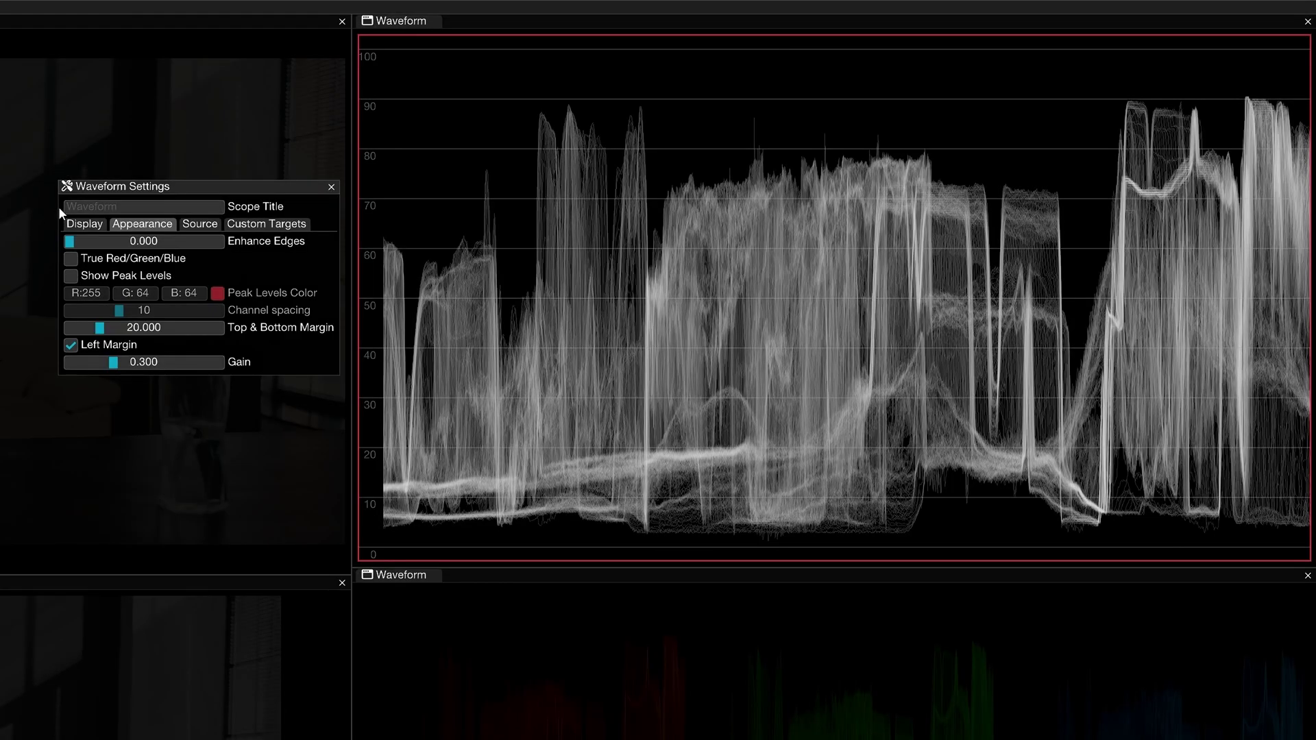
type("Luma Waveform")
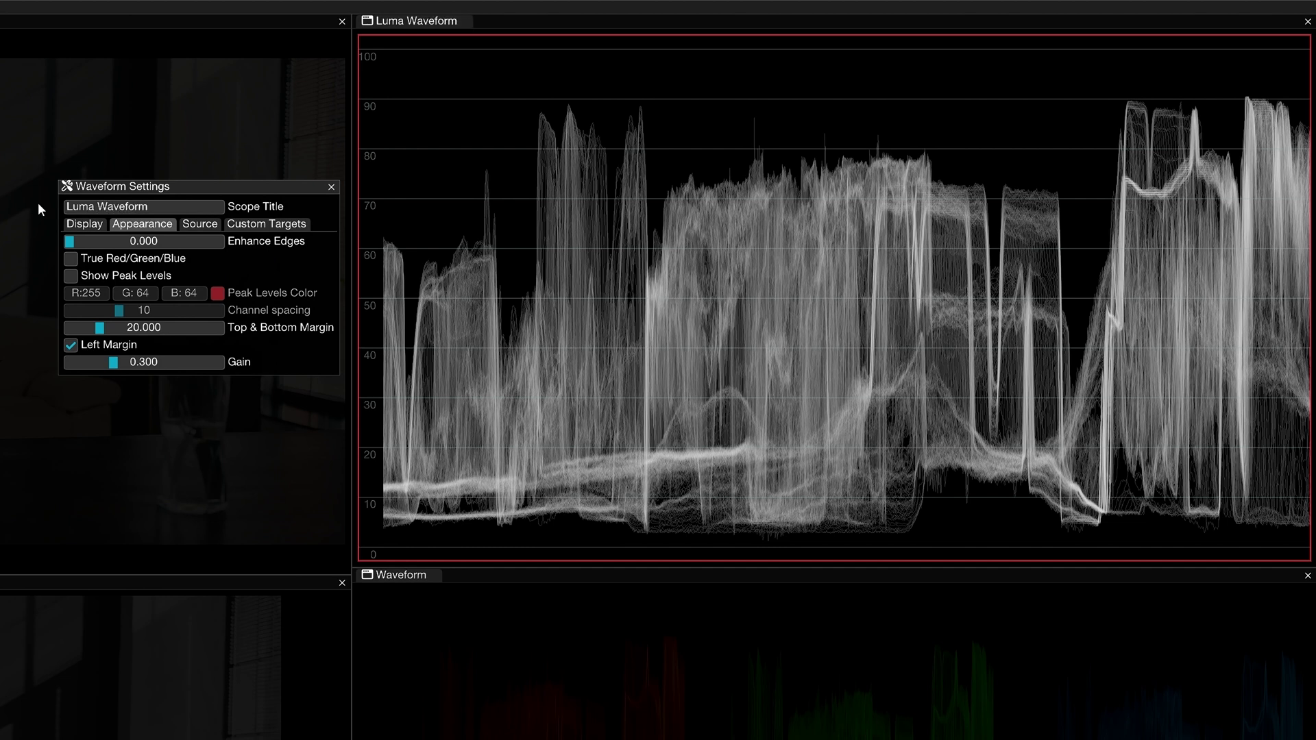
left_click(84, 224)
left_click(127, 225)
left_click(199, 224)
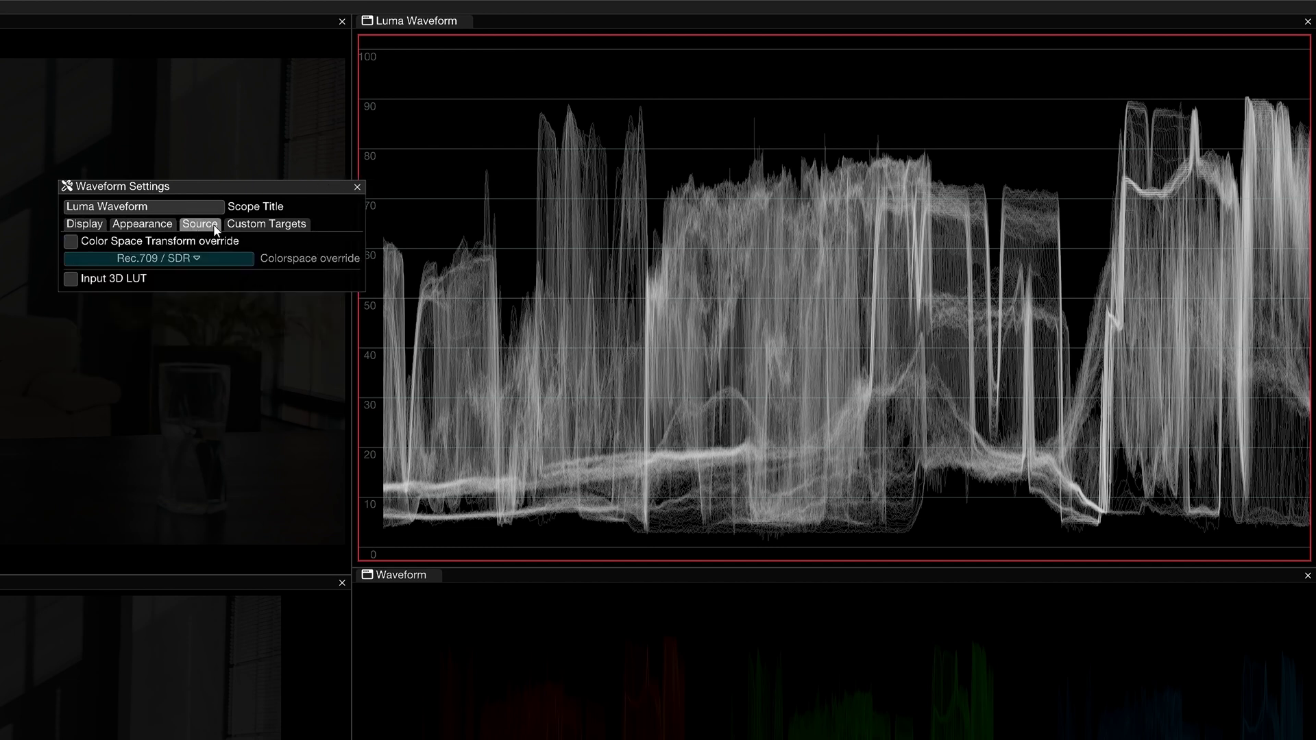
left_click(265, 224)
left_click(91, 229)
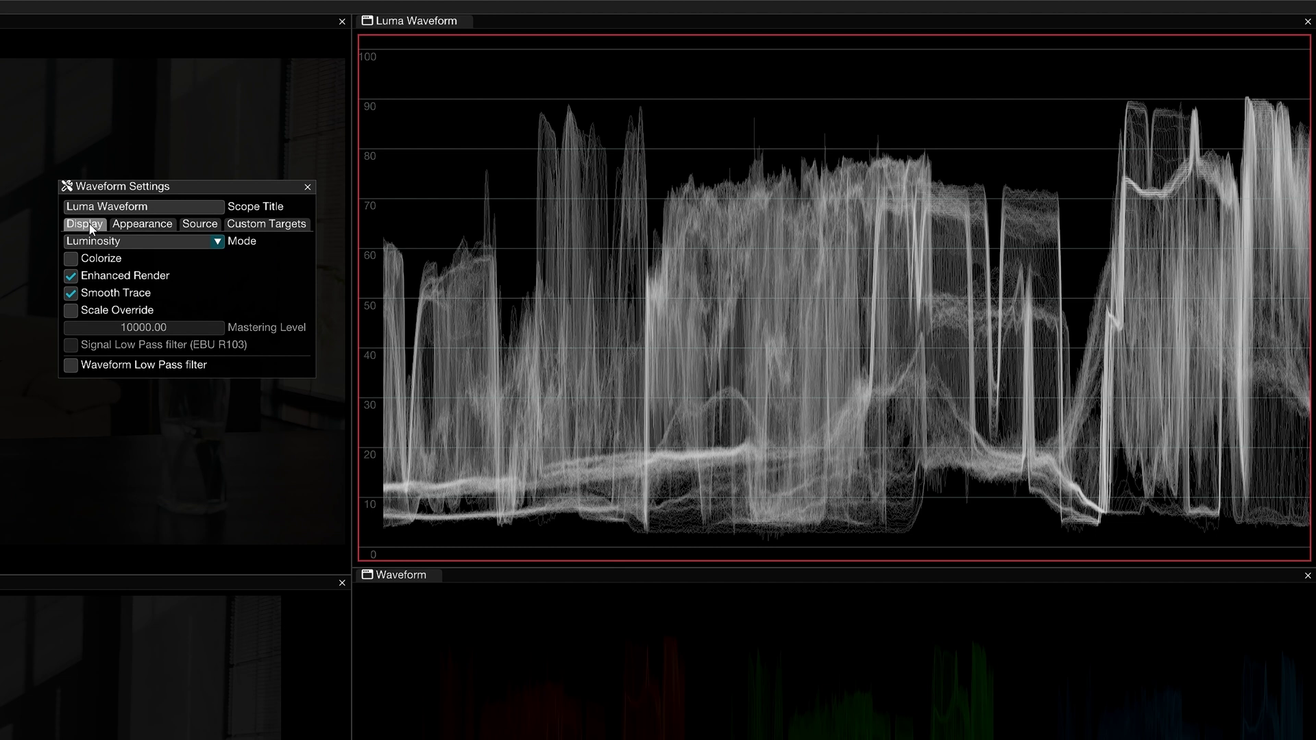
left_click(70, 277)
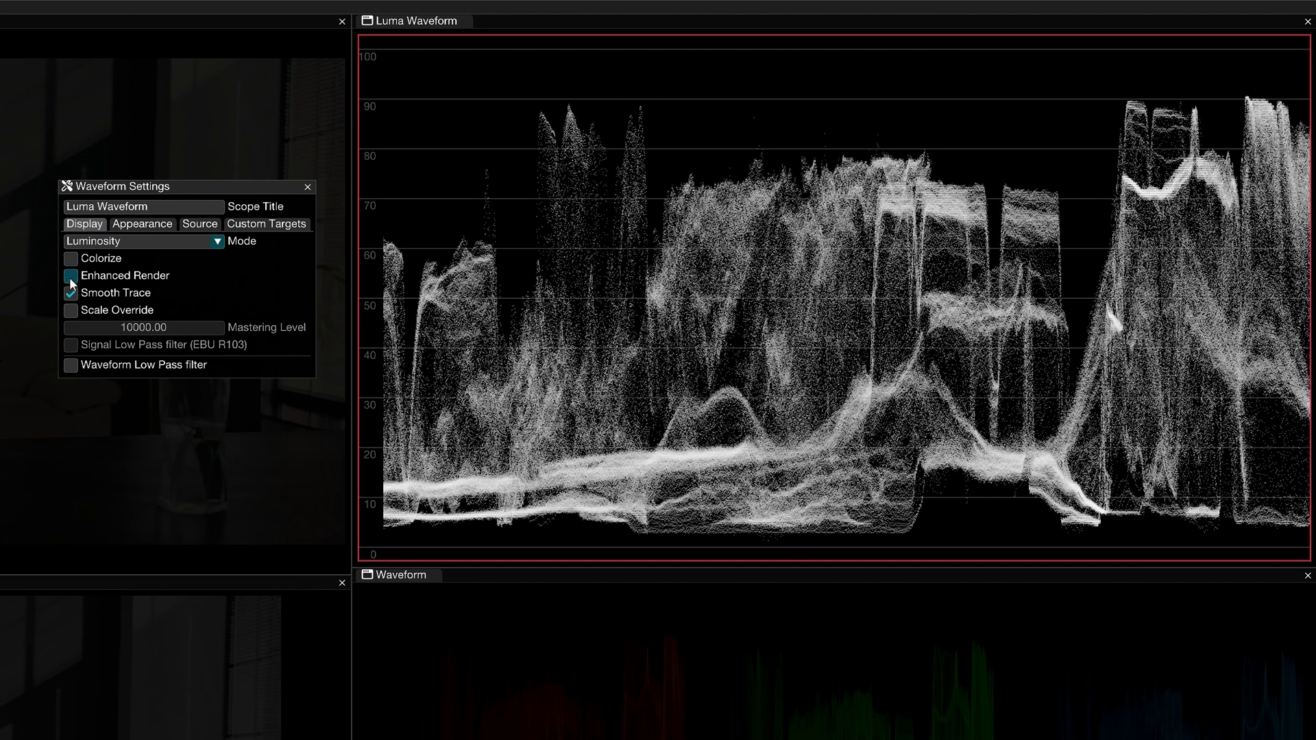
left_click(70, 277)
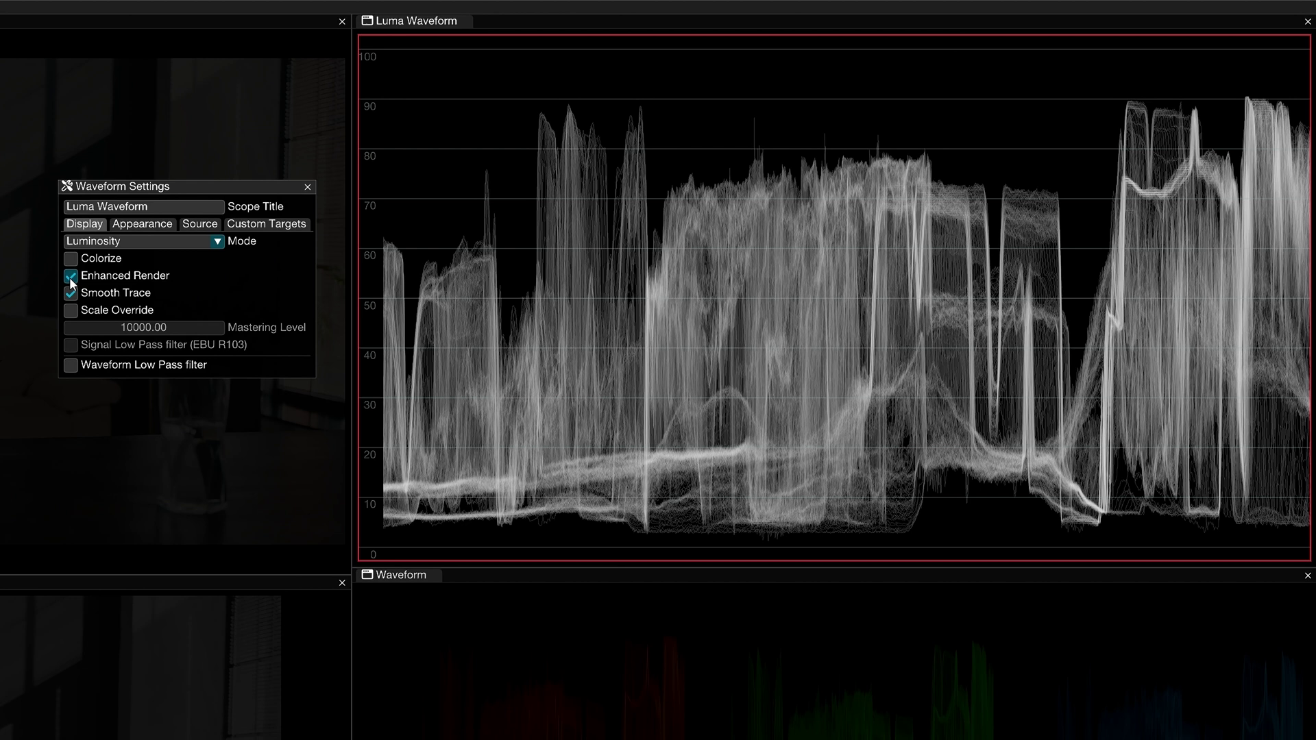
left_click(71, 295)
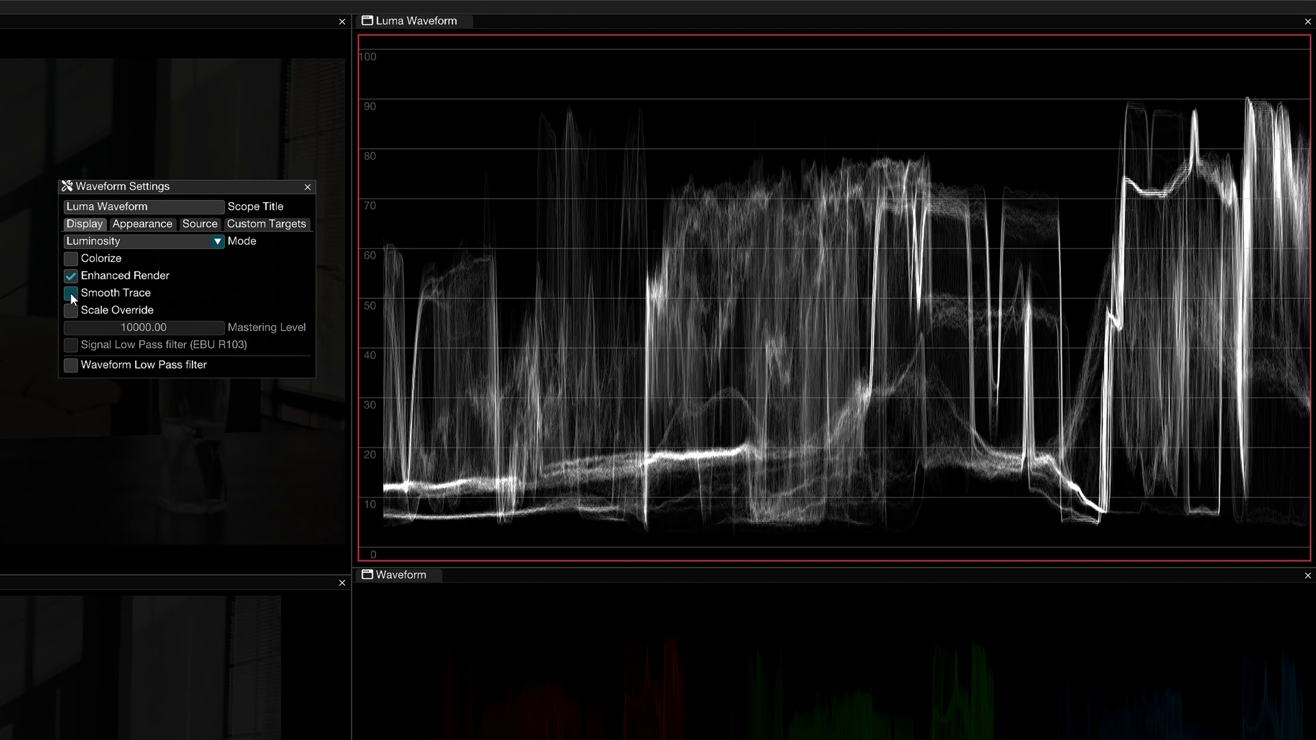
left_click(71, 295)
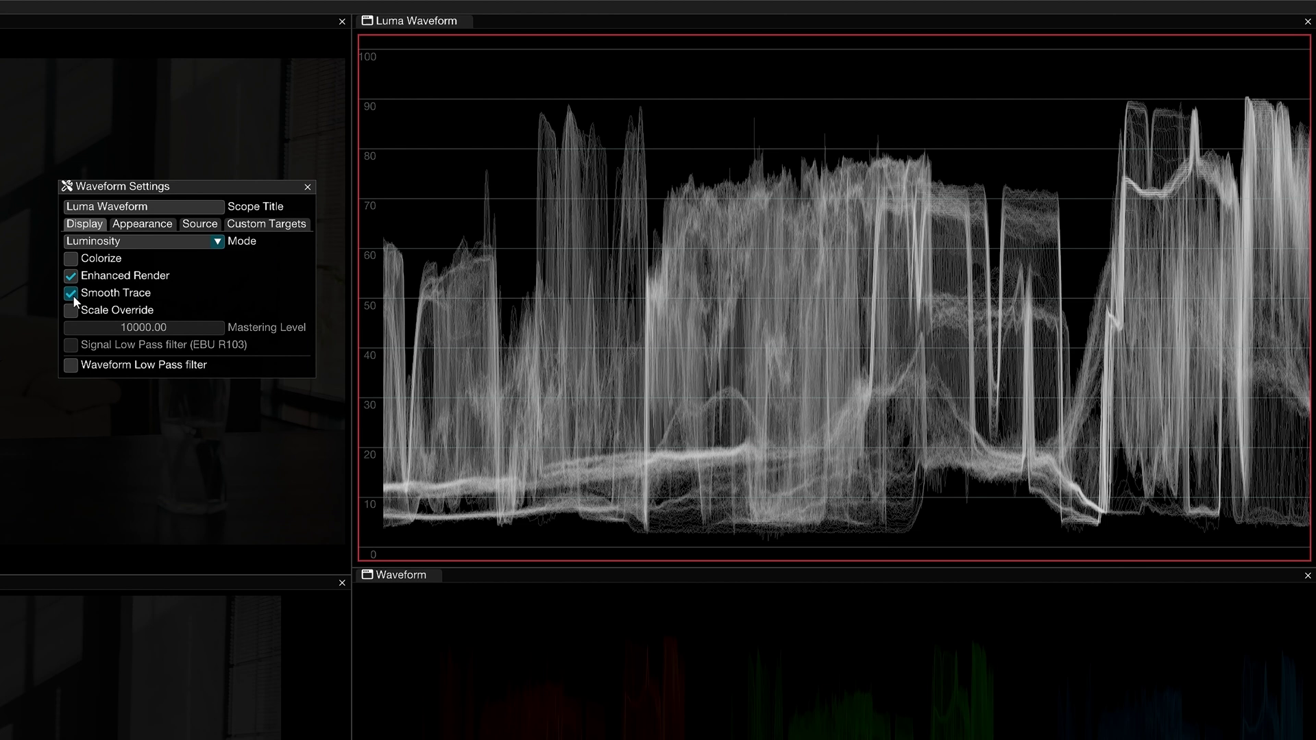
left_click(71, 311)
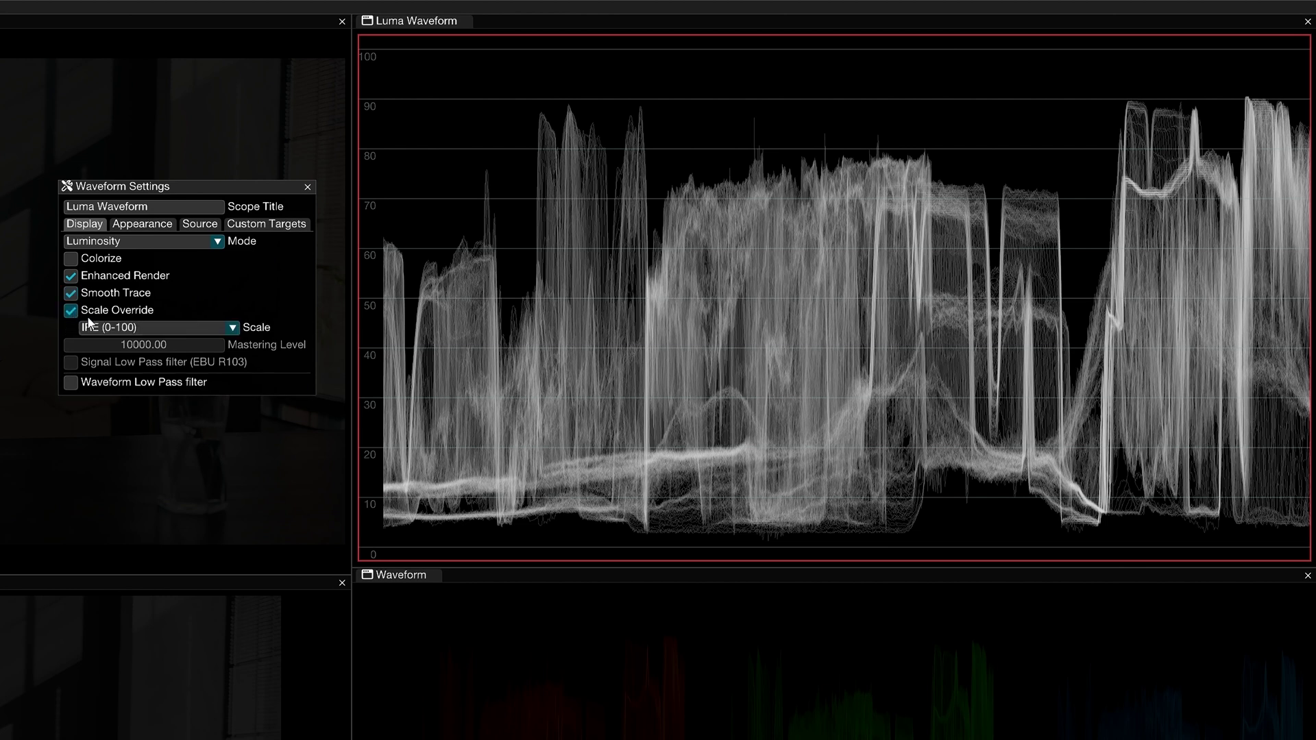
left_click(147, 330)
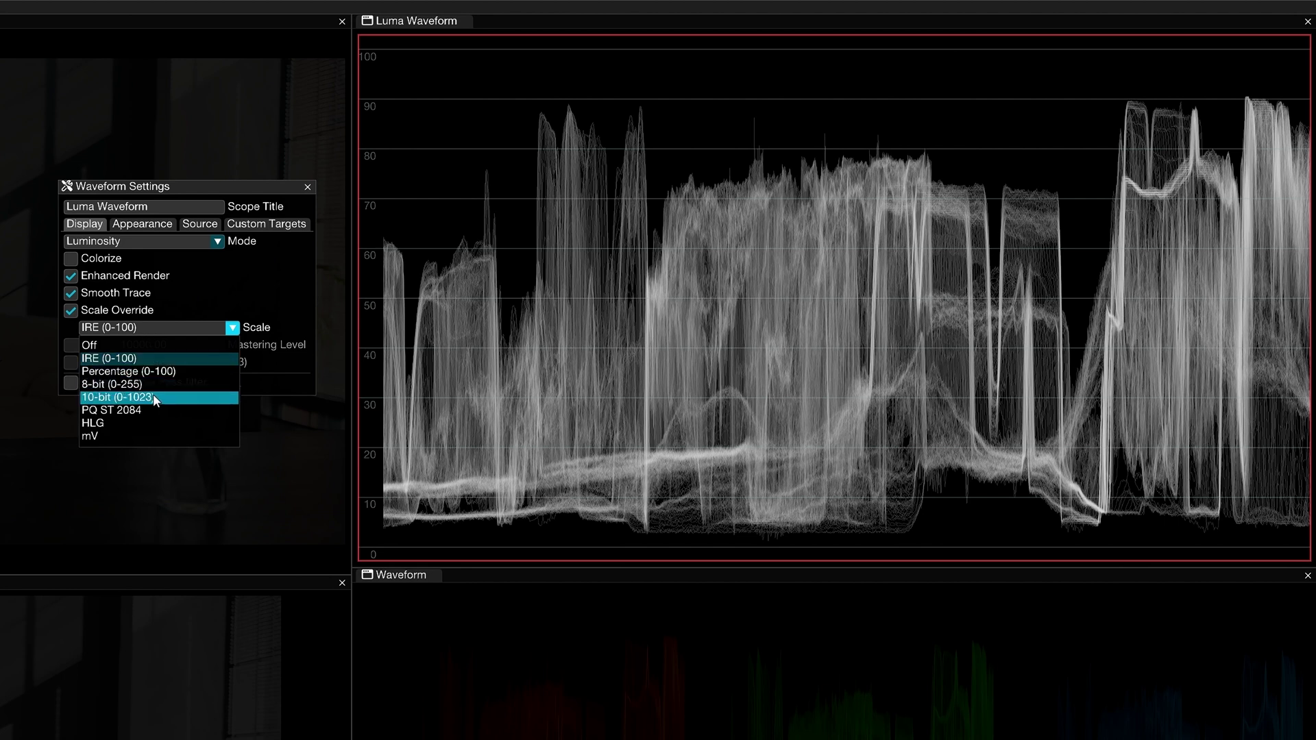
left_click(155, 397)
left_click(158, 326)
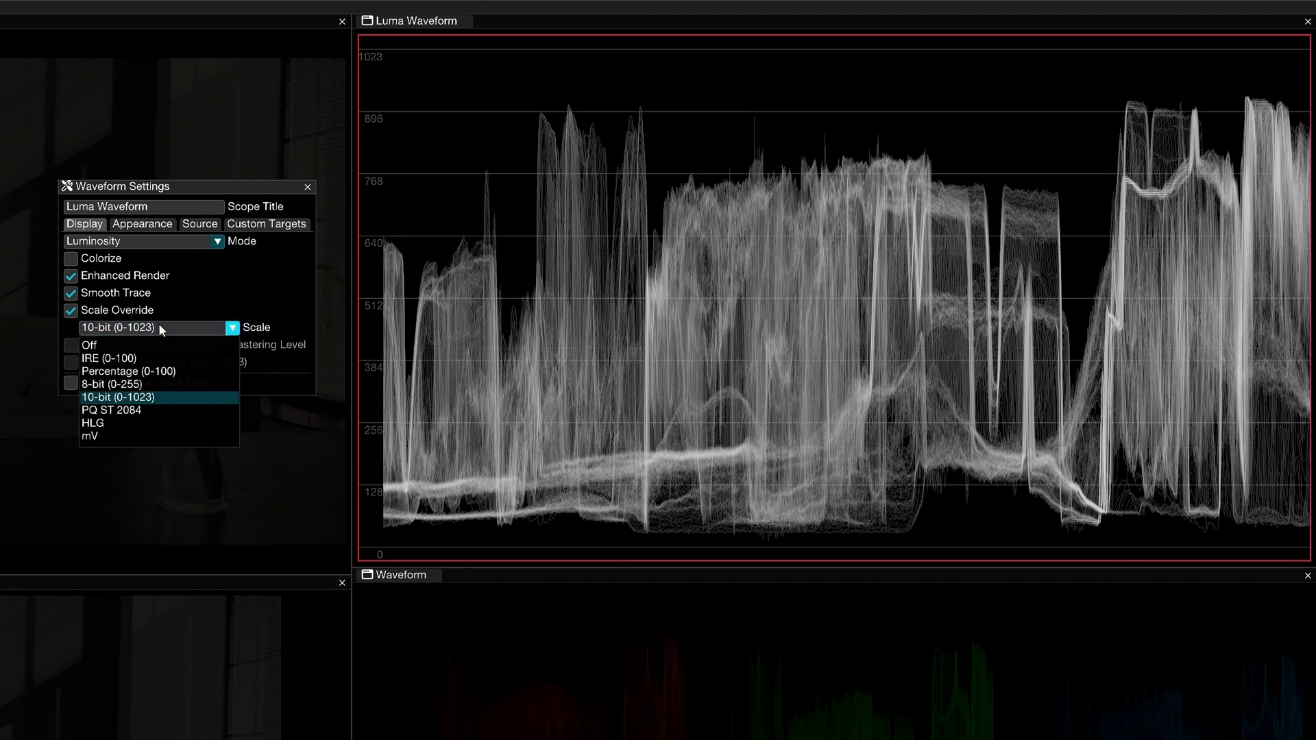
left_click(159, 410)
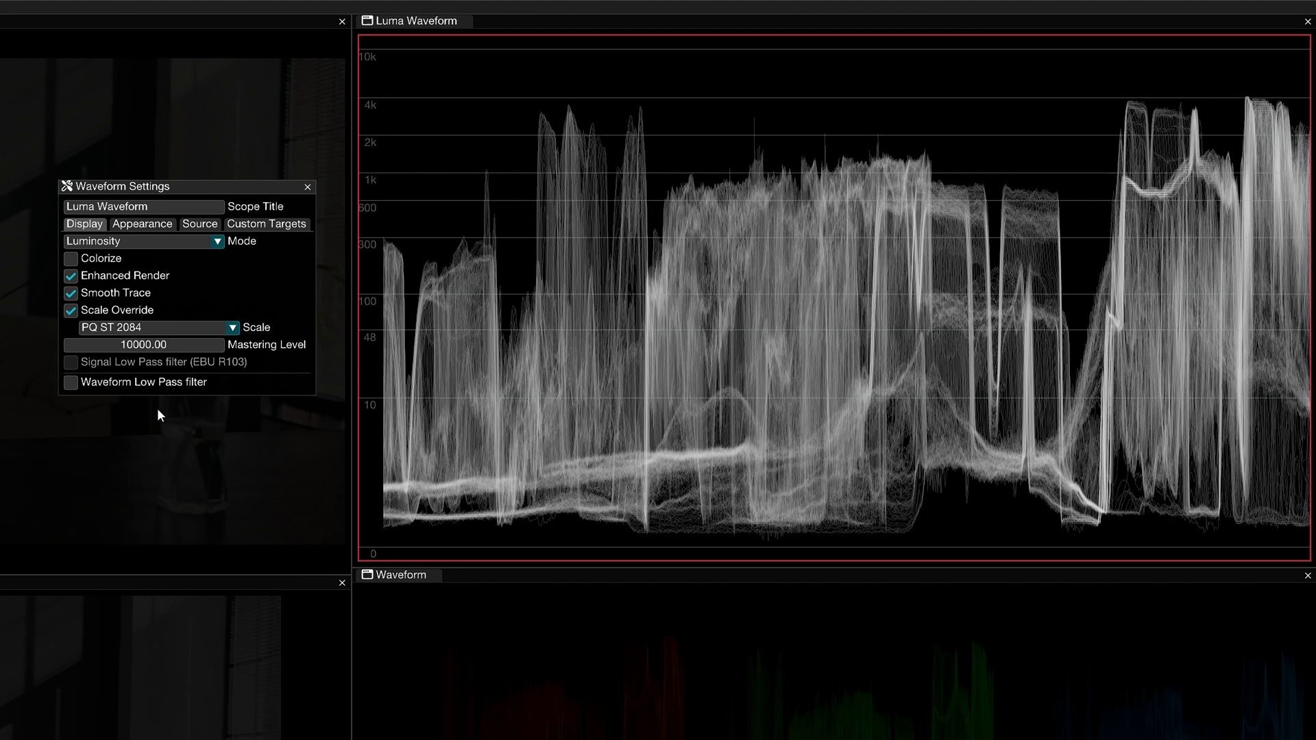
double_click(178, 344)
type("5000")
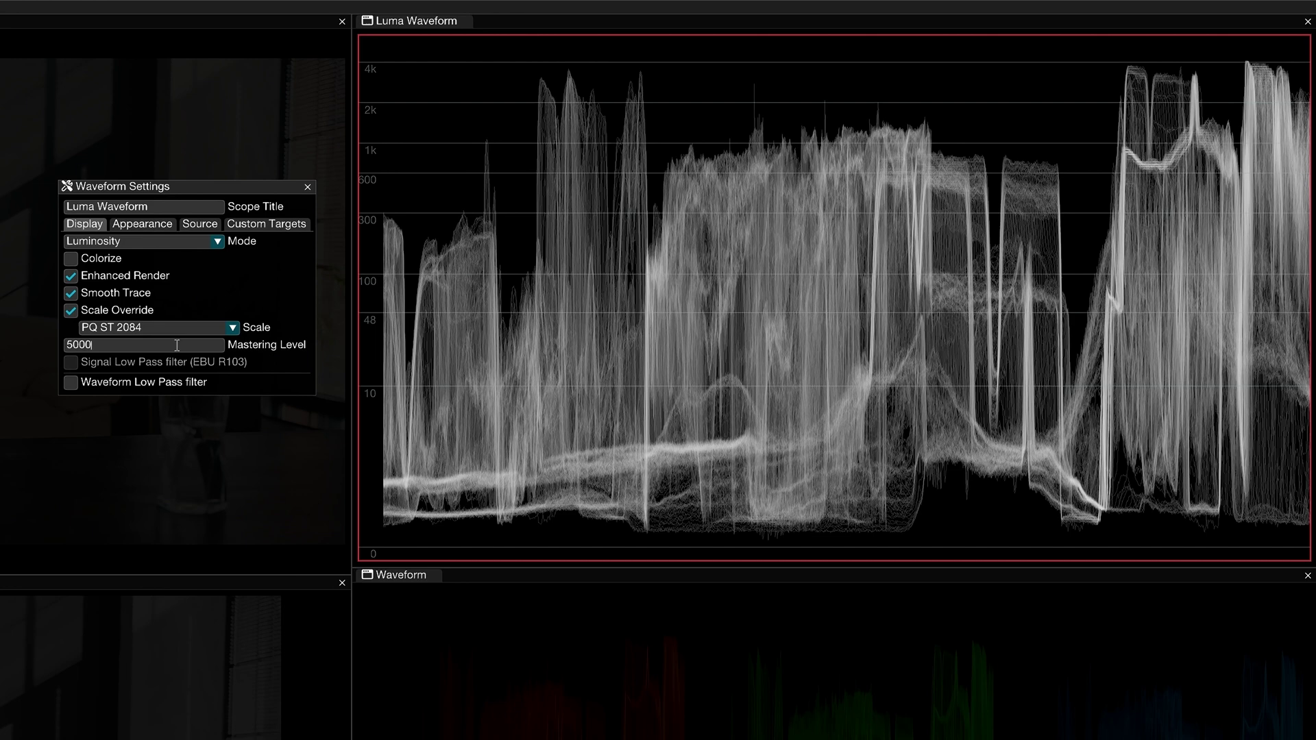
key("Return")
left_click(71, 309)
left_click(70, 365)
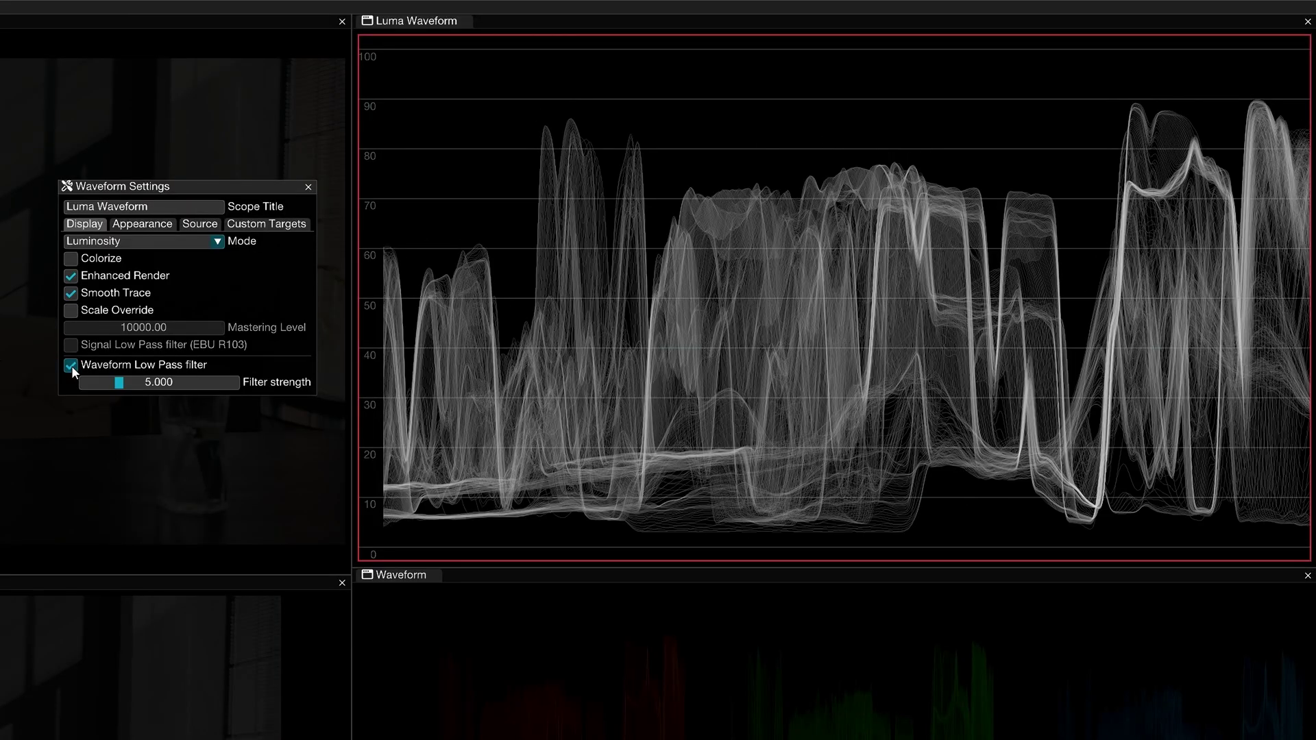
mouse_move(122, 387)
left_mouse_down()
mouse_move(105, 388)
mouse_move(234, 388)
mouse_move(122, 388)
left_mouse_up()
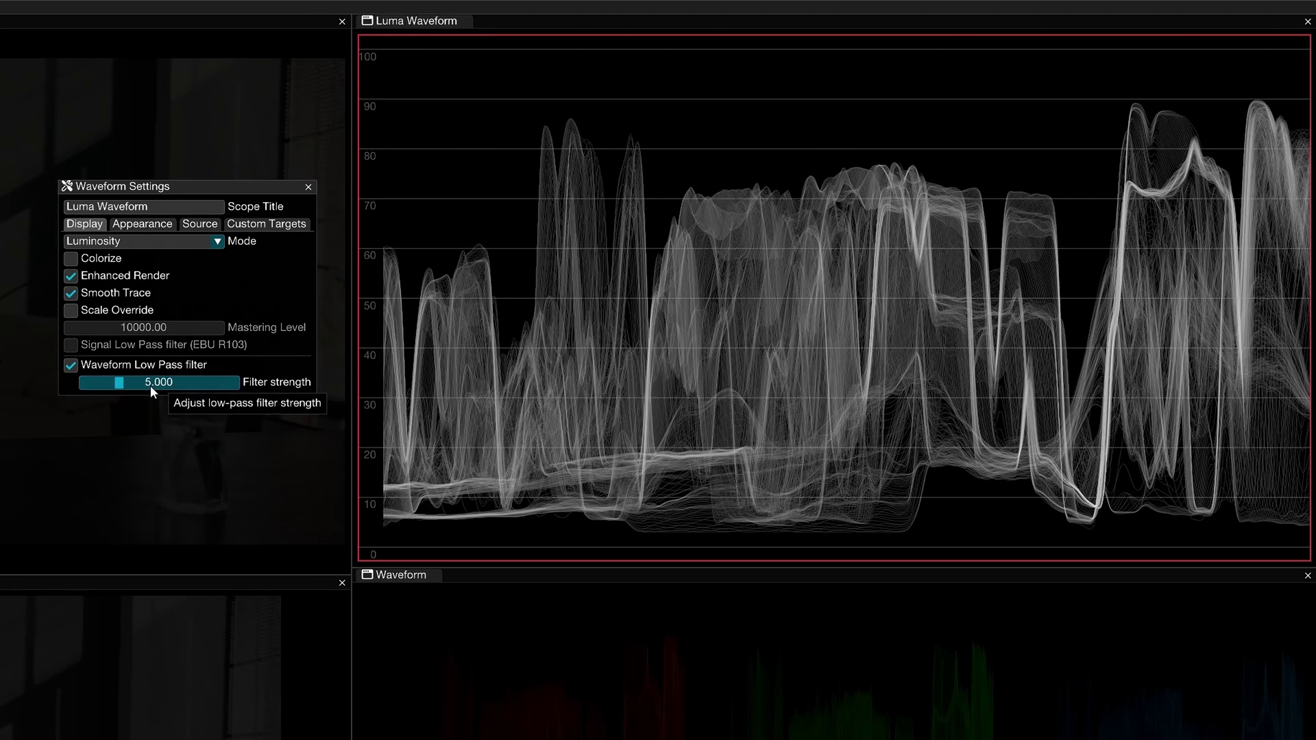
left_click(71, 365)
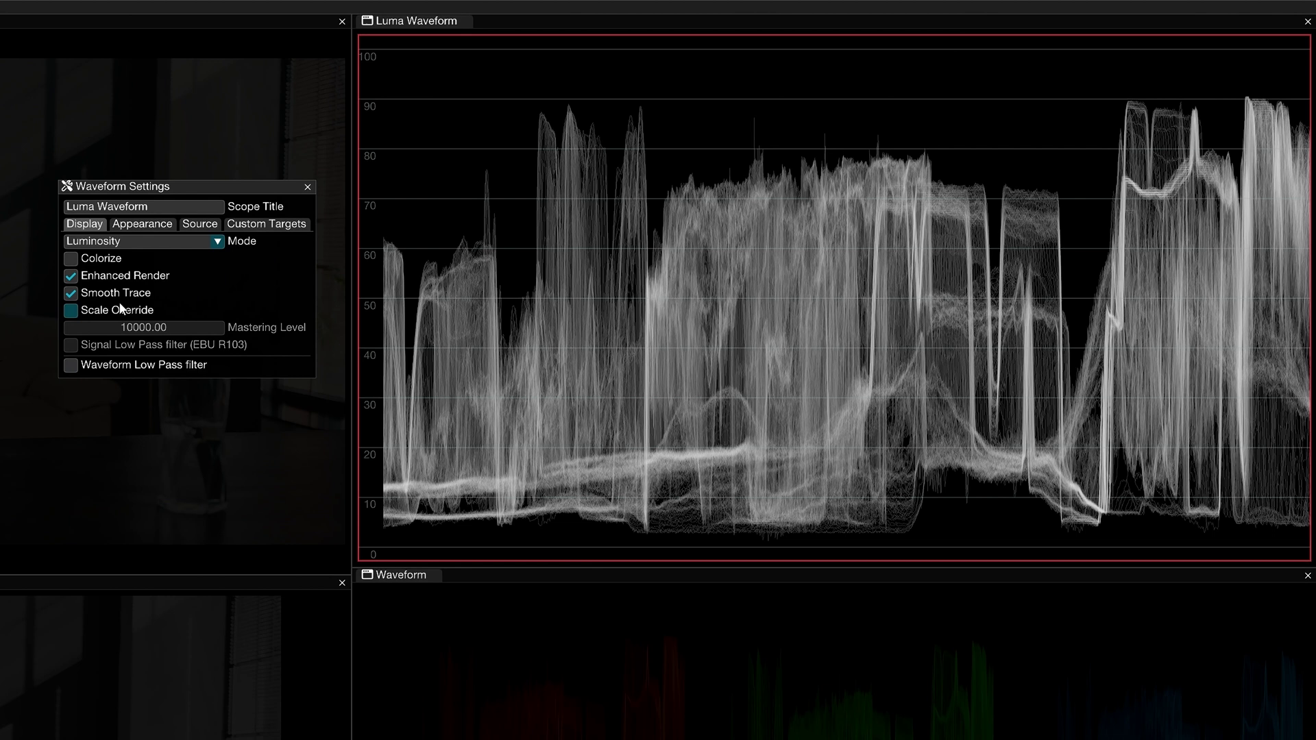
Enable Show Peak Levels with a green peak colour, leaving True Red/Green/Blue off.
left_click(130, 229)
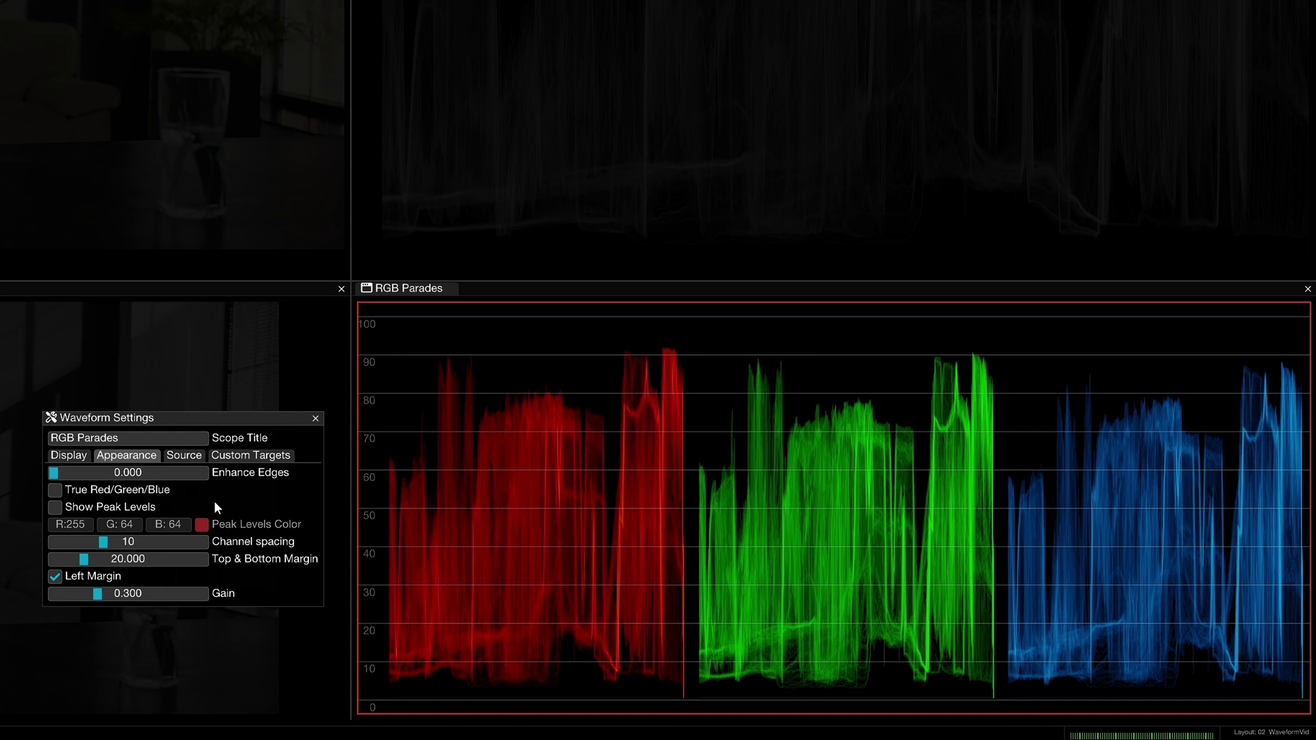
left_click(170, 490)
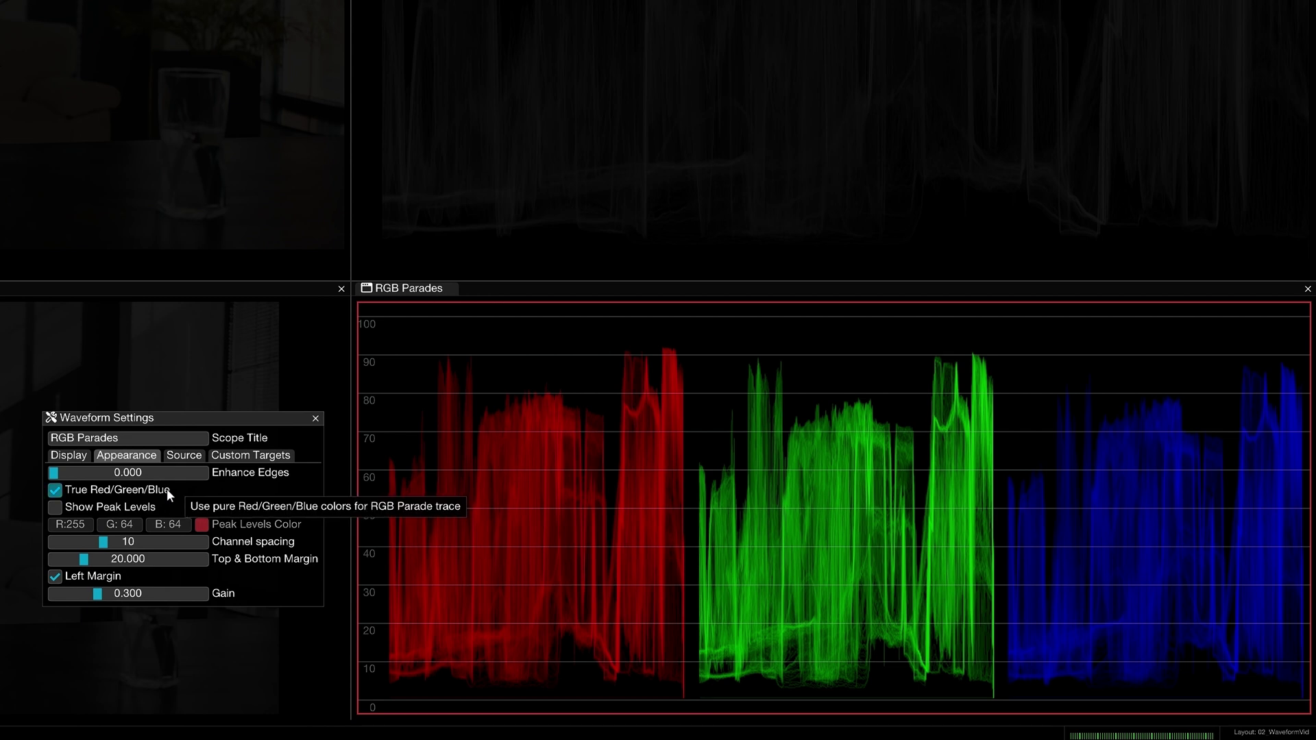
left_click(167, 488)
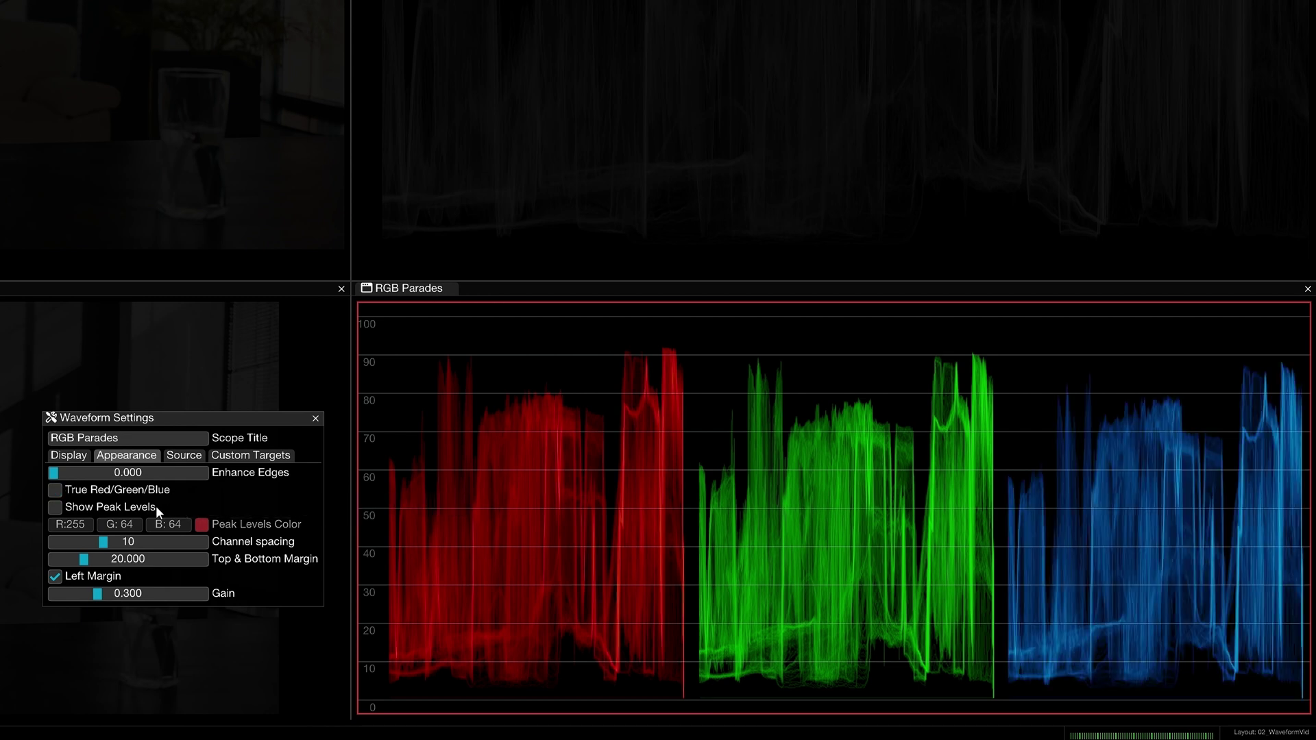
left_click(156, 506)
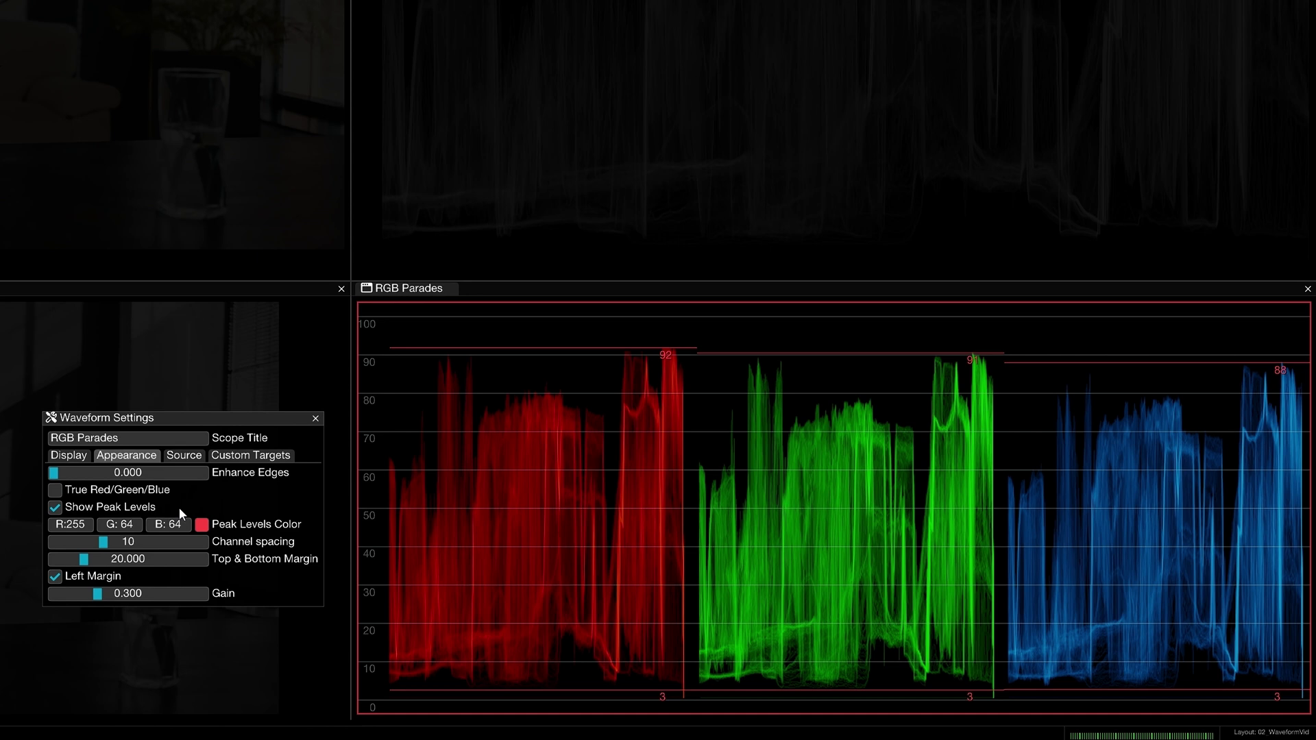
left_click(201, 524)
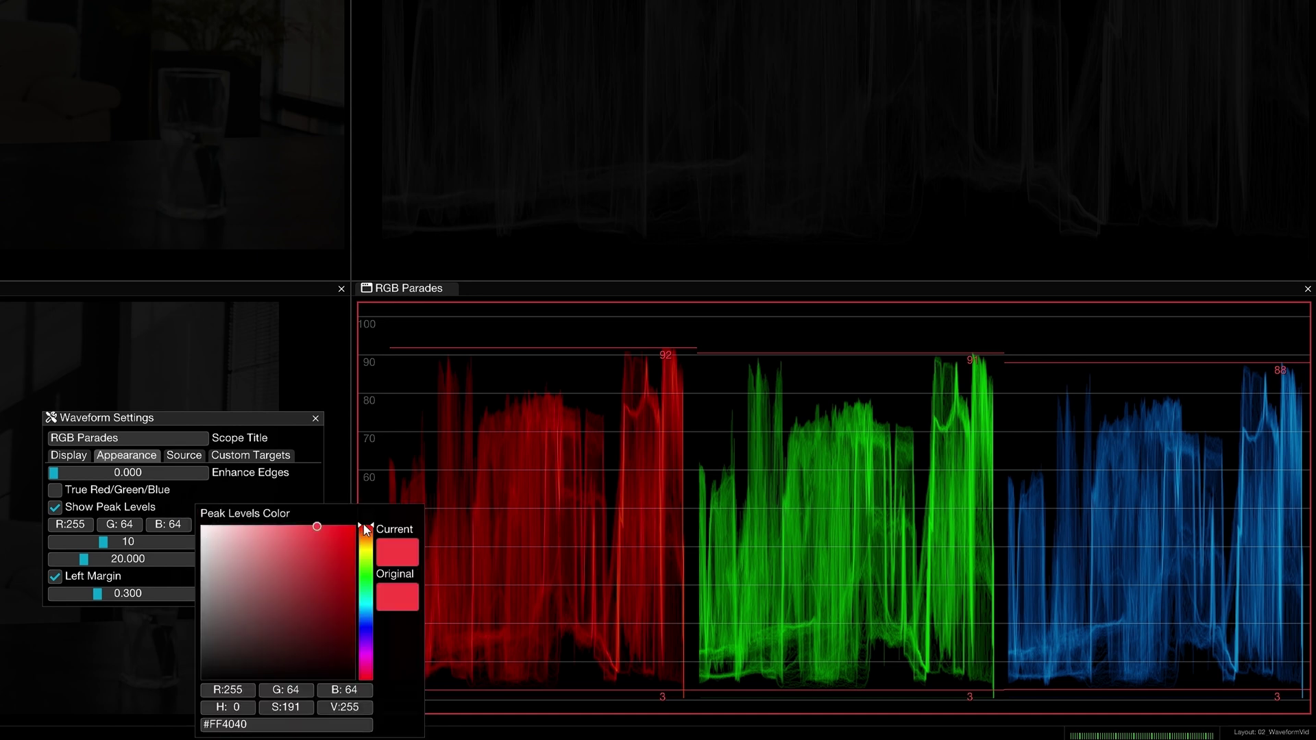
left_click_drag(365, 529, 363, 566)
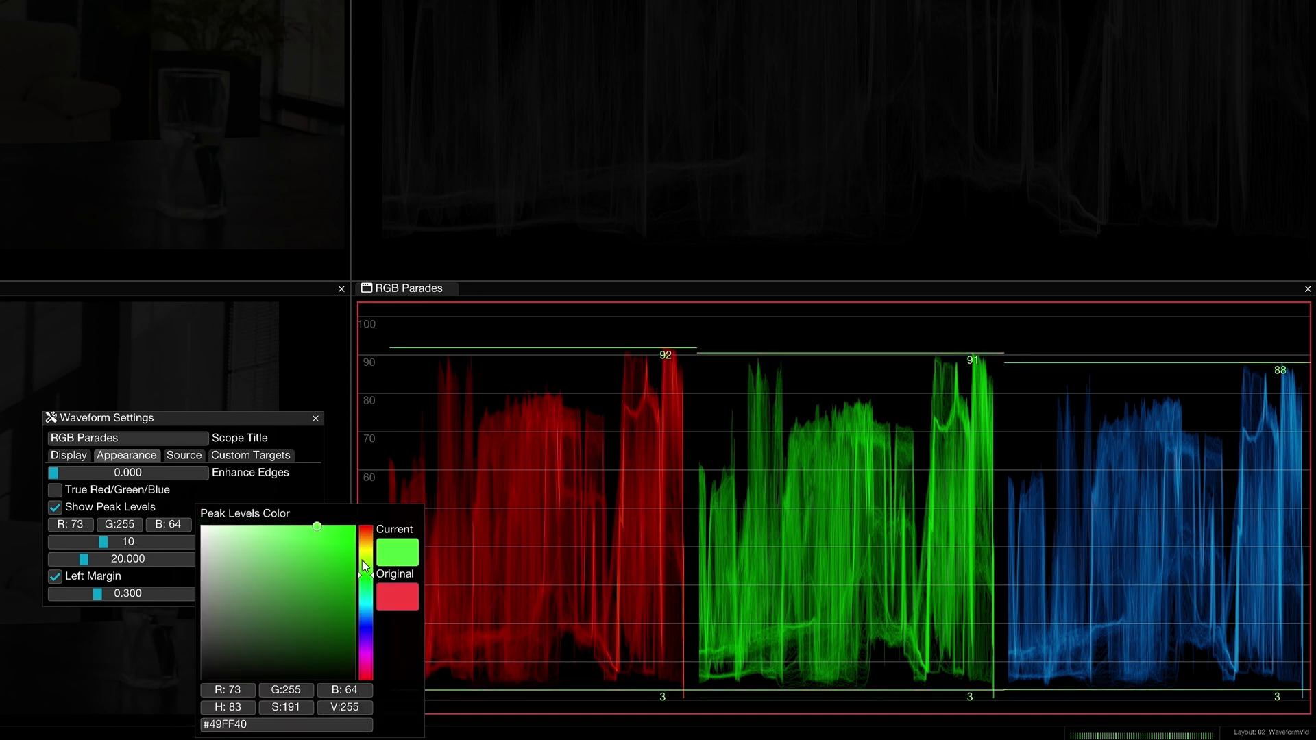
left_click(309, 494)
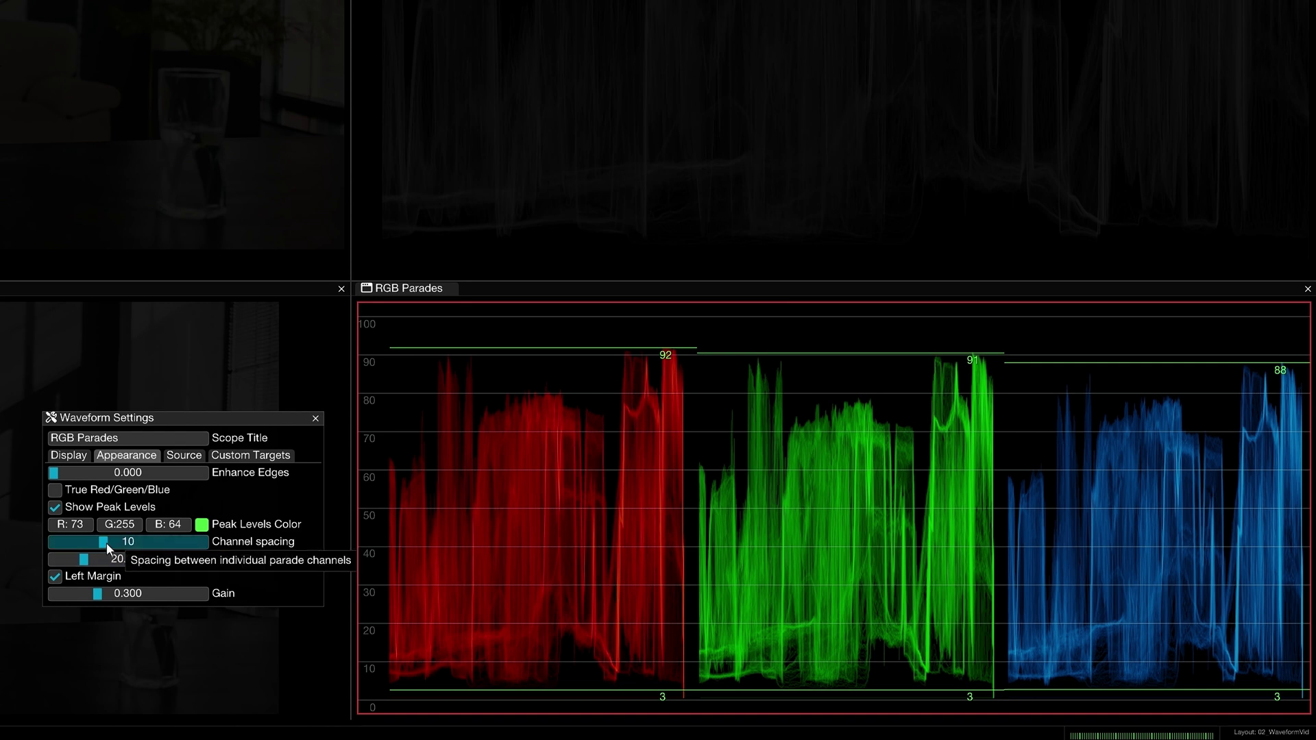
Widen the Top & Bottom Margin to 27.212 and keep the Left Margin turned on.
mouse_move(105, 542)
left_mouse_down()
mouse_move(65, 541)
mouse_move(168, 549)
mouse_move(96, 551)
mouse_move(150, 560)
mouse_move(98, 561)
left_mouse_up()
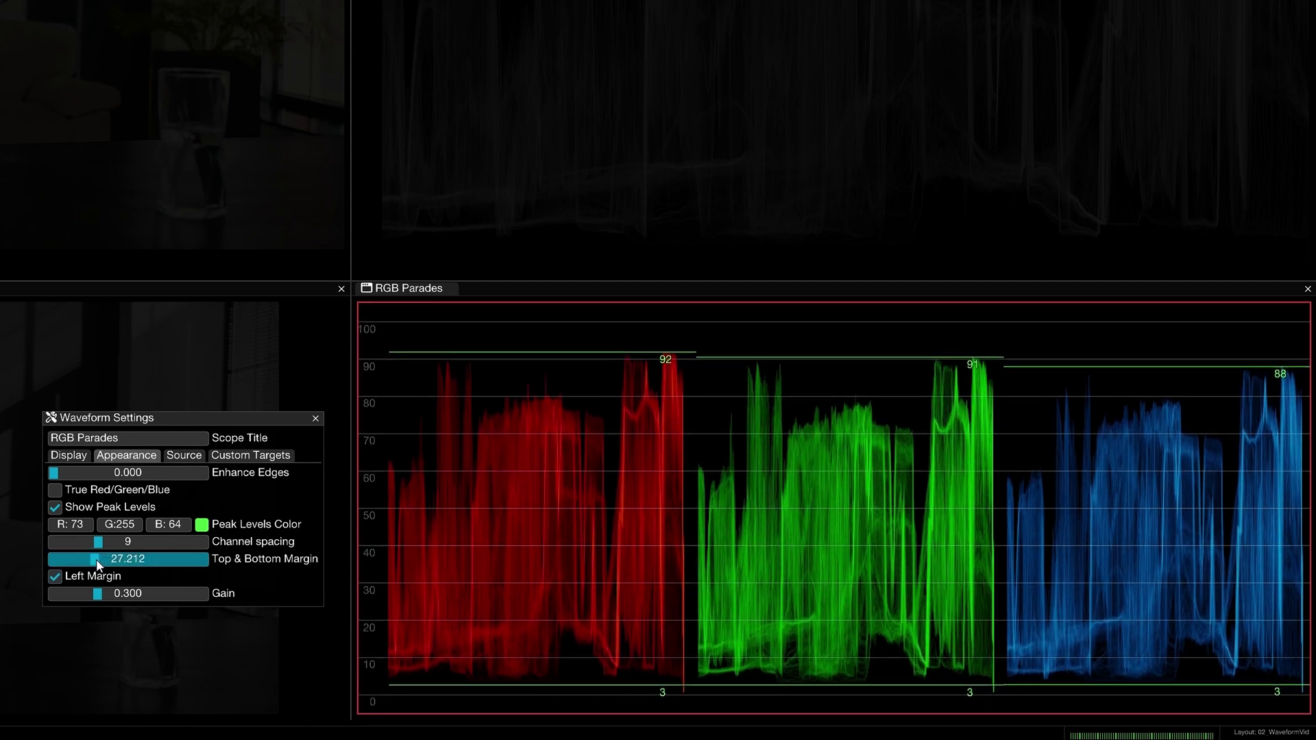
left_click(136, 580)
left_click(133, 581)
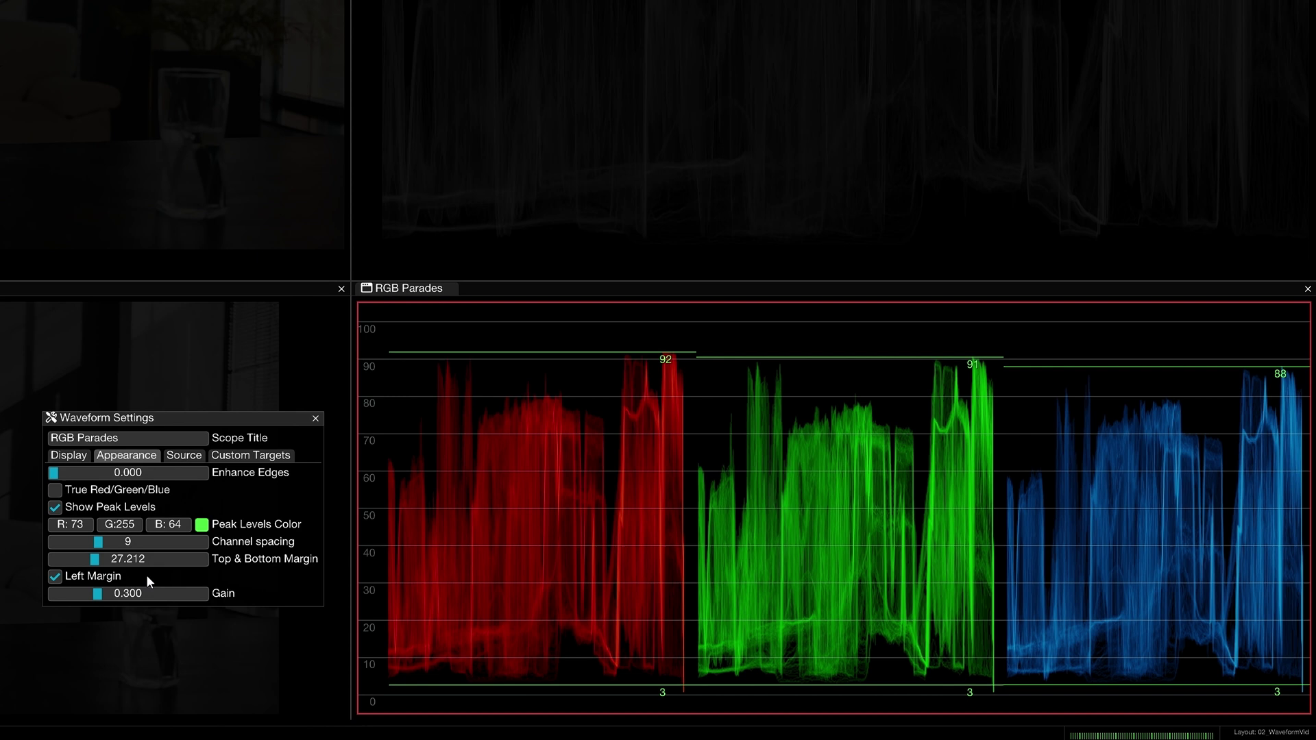
Set the RGB Parades trace Gain to exactly 0.500.
left_click_drag(96, 594, 161, 594)
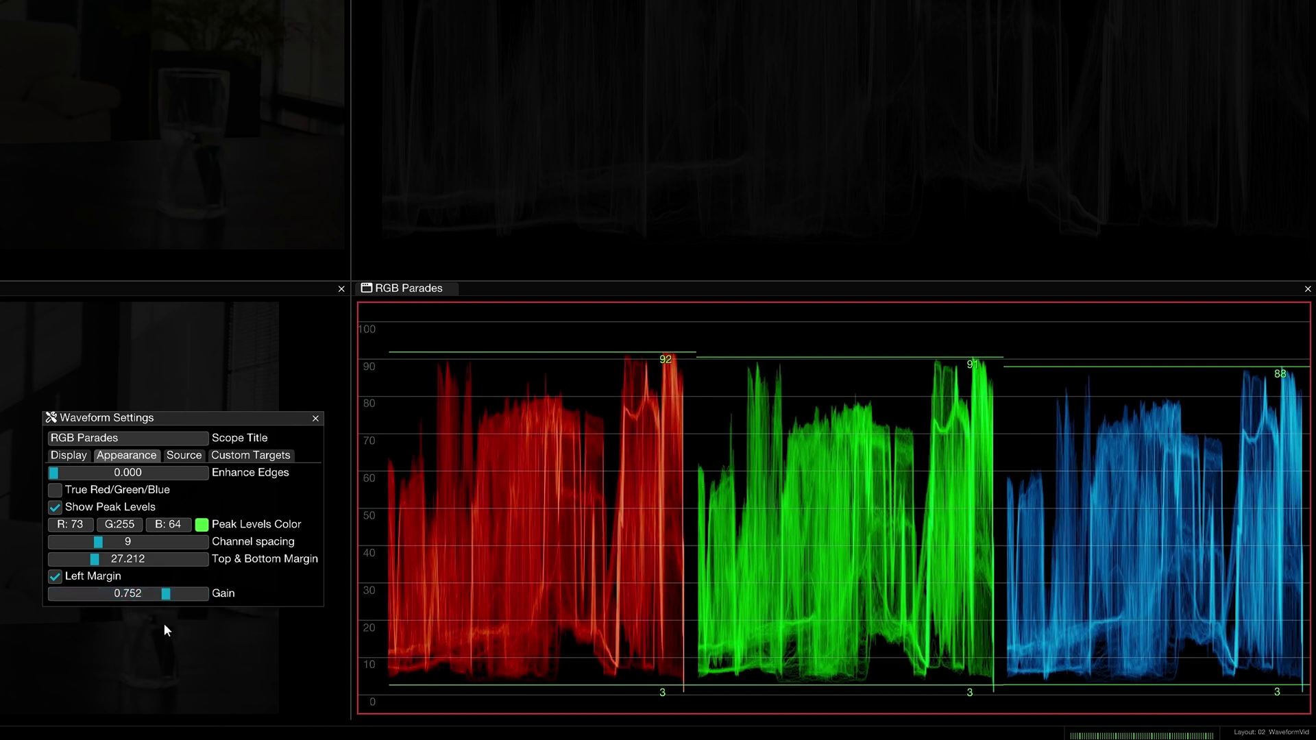
left_click(142, 595, "ctrl")
type("0.5")
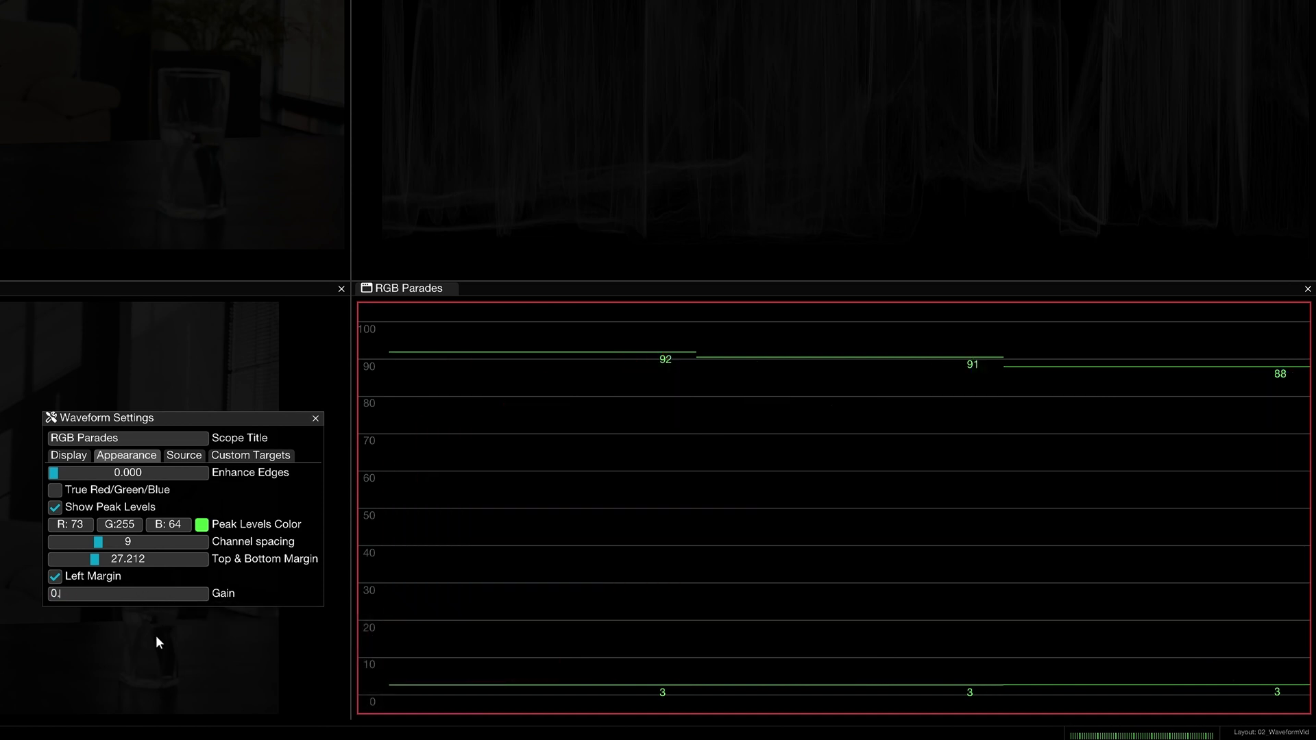
key("Return")
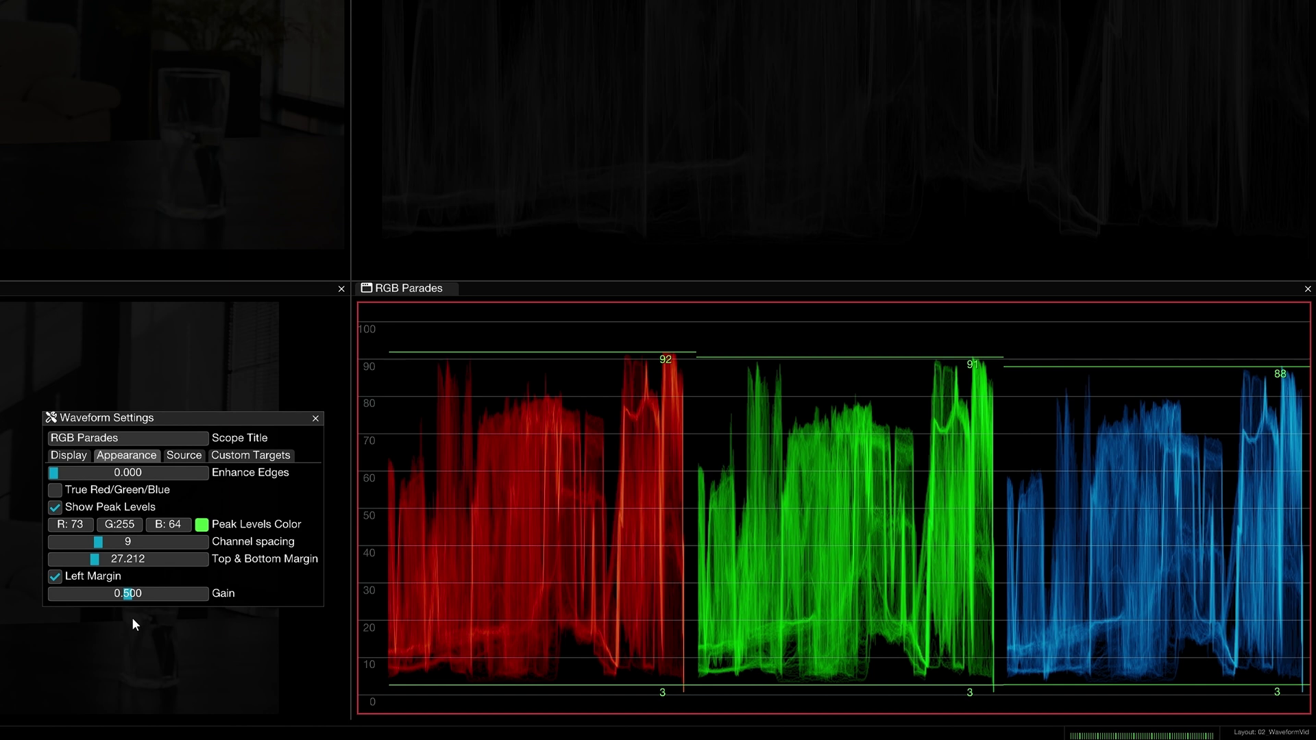
Reset the RGB Parades scope to its default plain white Waveform.
left_click(315, 419)
right_click(729, 536)
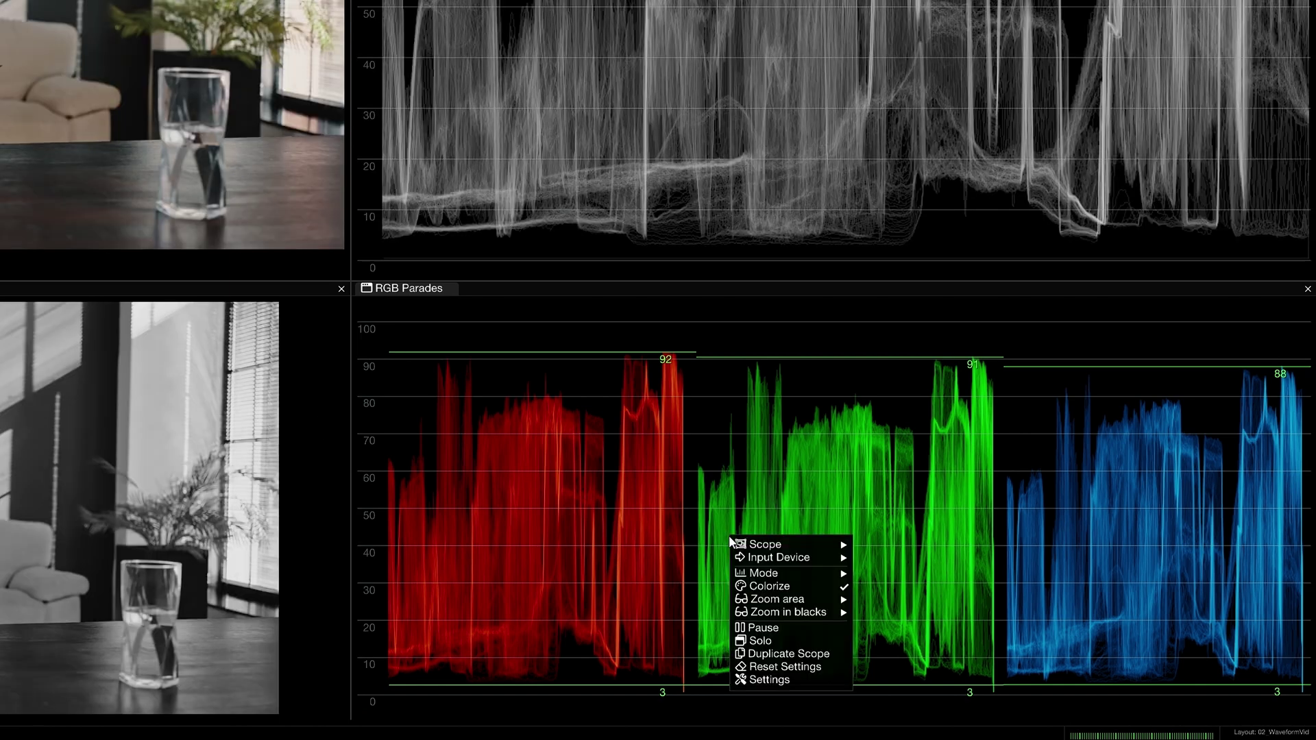
left_click(829, 667)
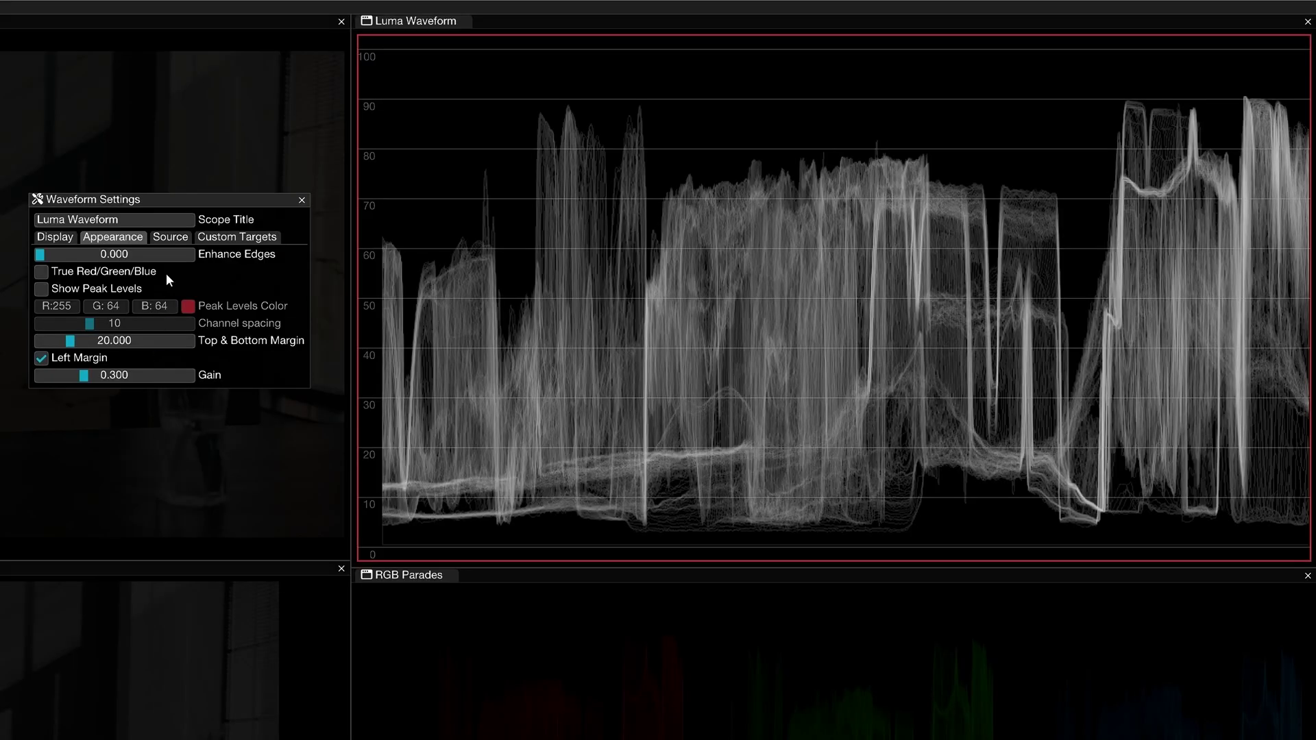
Enable the Luma Waveform's Color Space Transform override at Rec.709 / SDR and its Input 3D LUT.
left_click(170, 236)
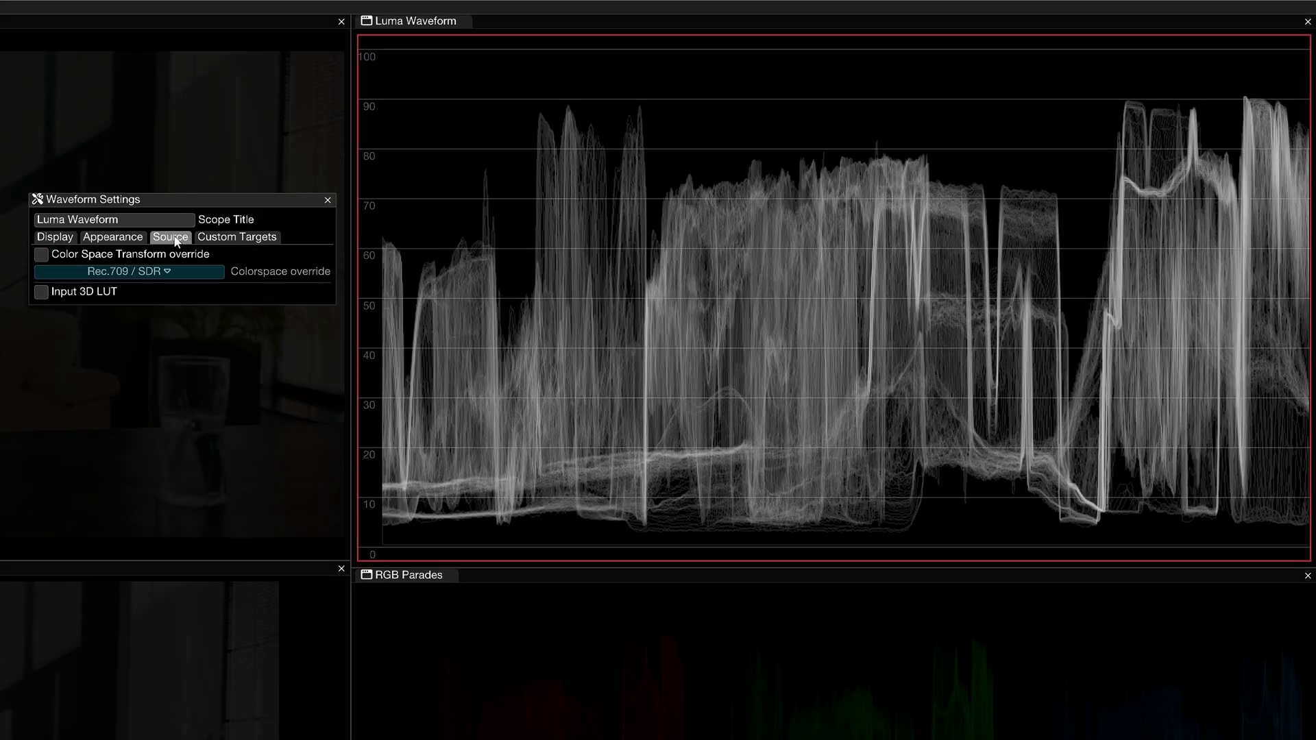
left_click(41, 254)
left_click(215, 272)
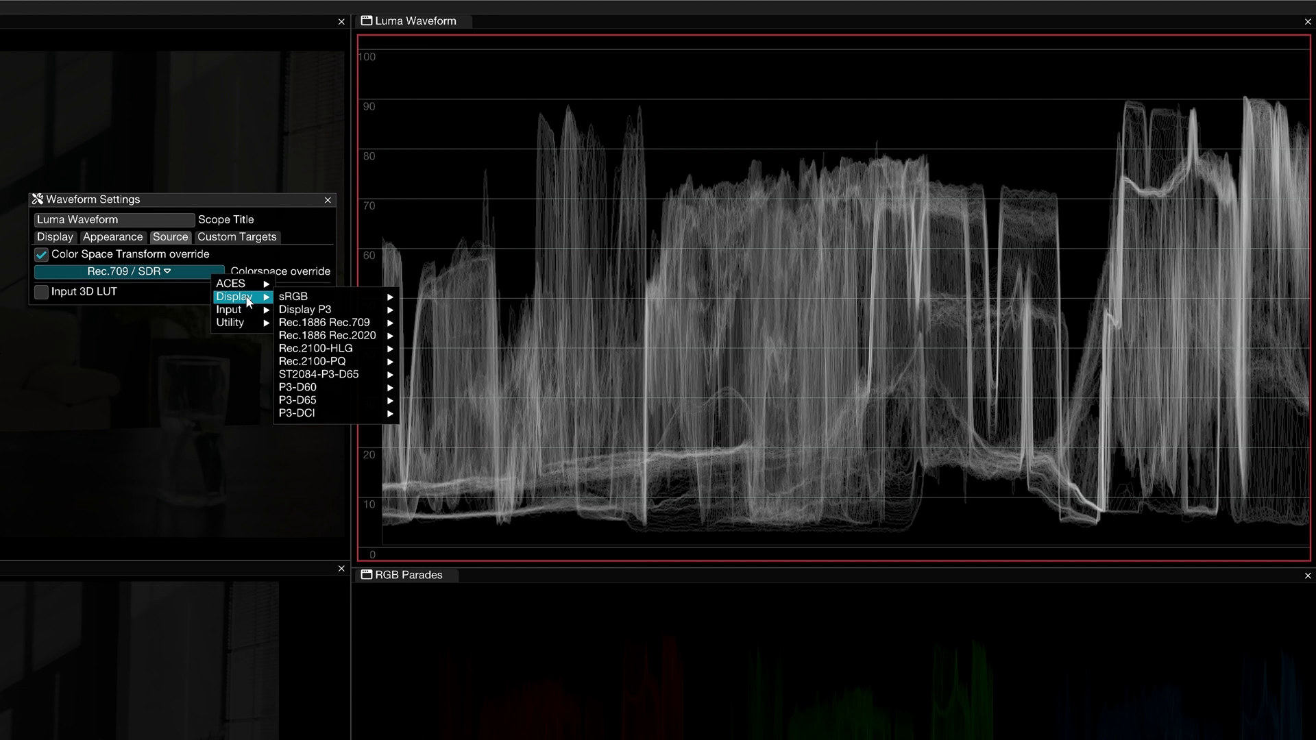
left_click(274, 268)
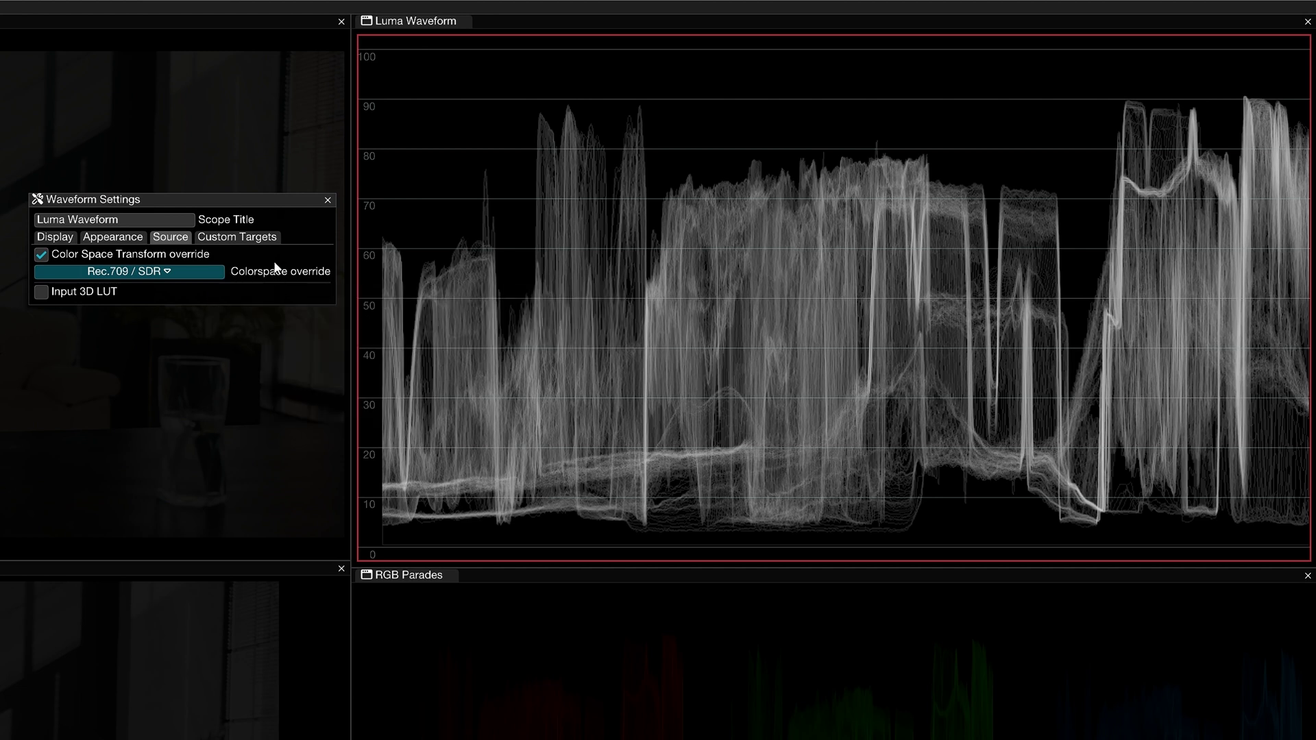
left_click(97, 290)
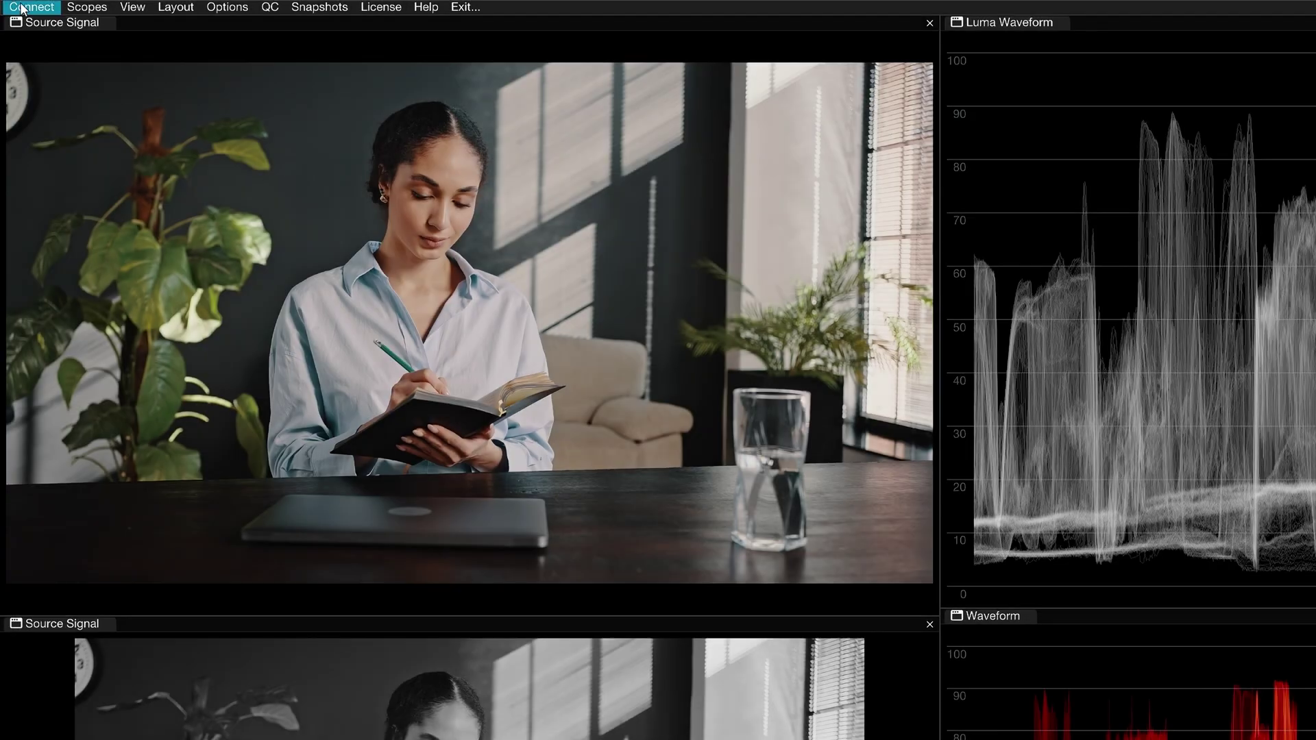
Toggle the DaVinci Resolve input's full-range video scaling off and back on, leaving it enabled.
left_click(30, 7)
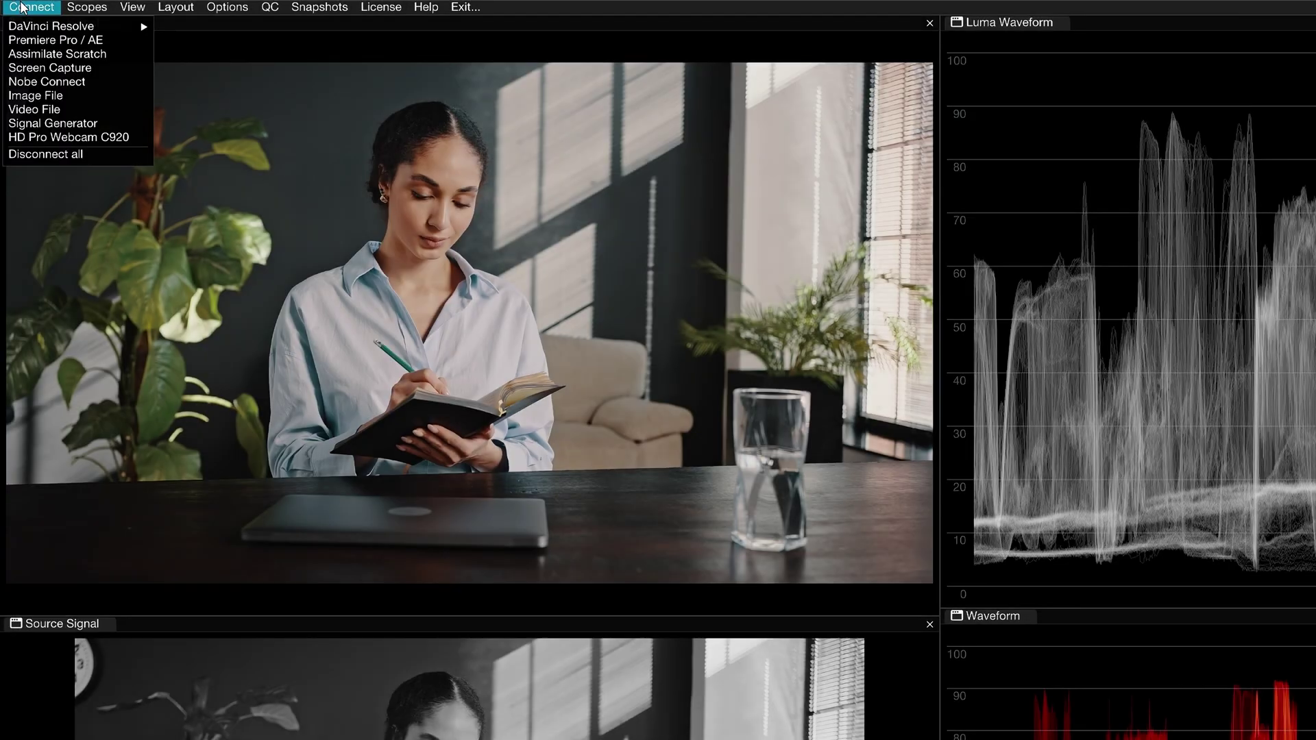
mouse_move(64, 29)
left_click(170, 26)
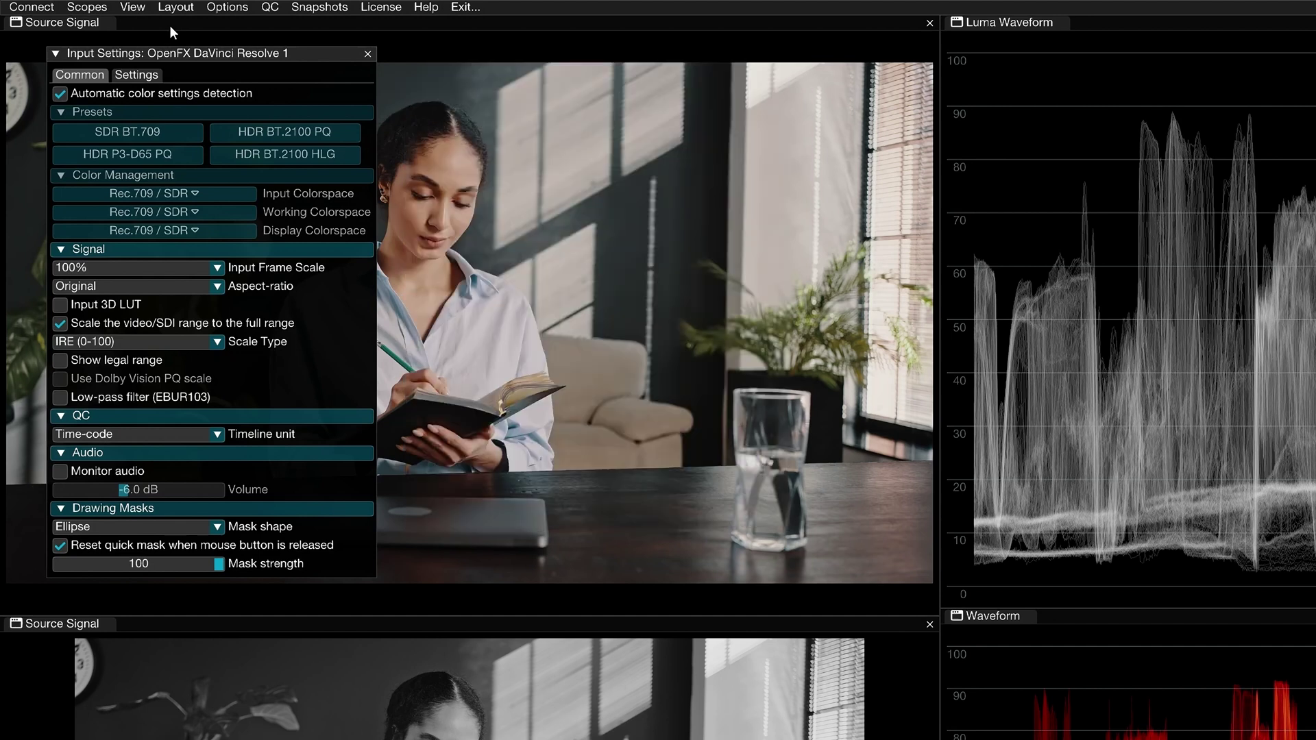
left_click(128, 327)
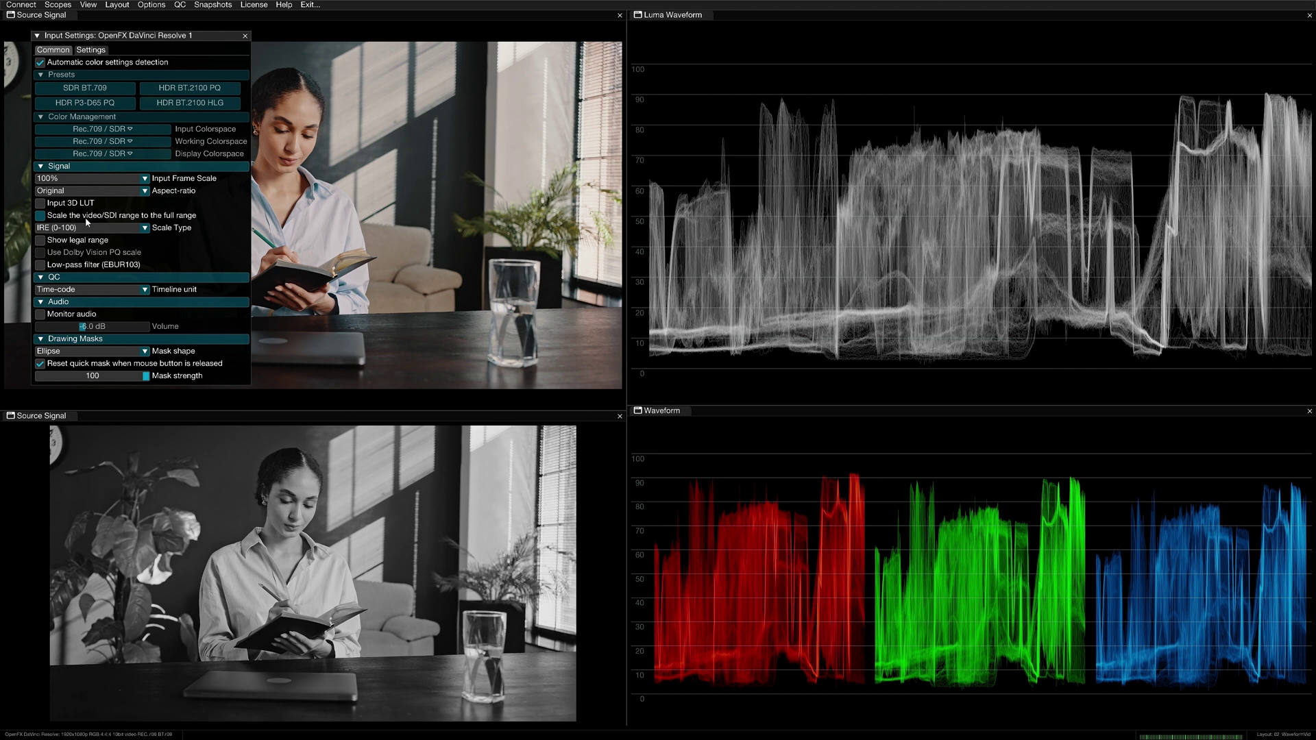
left_click(86, 219)
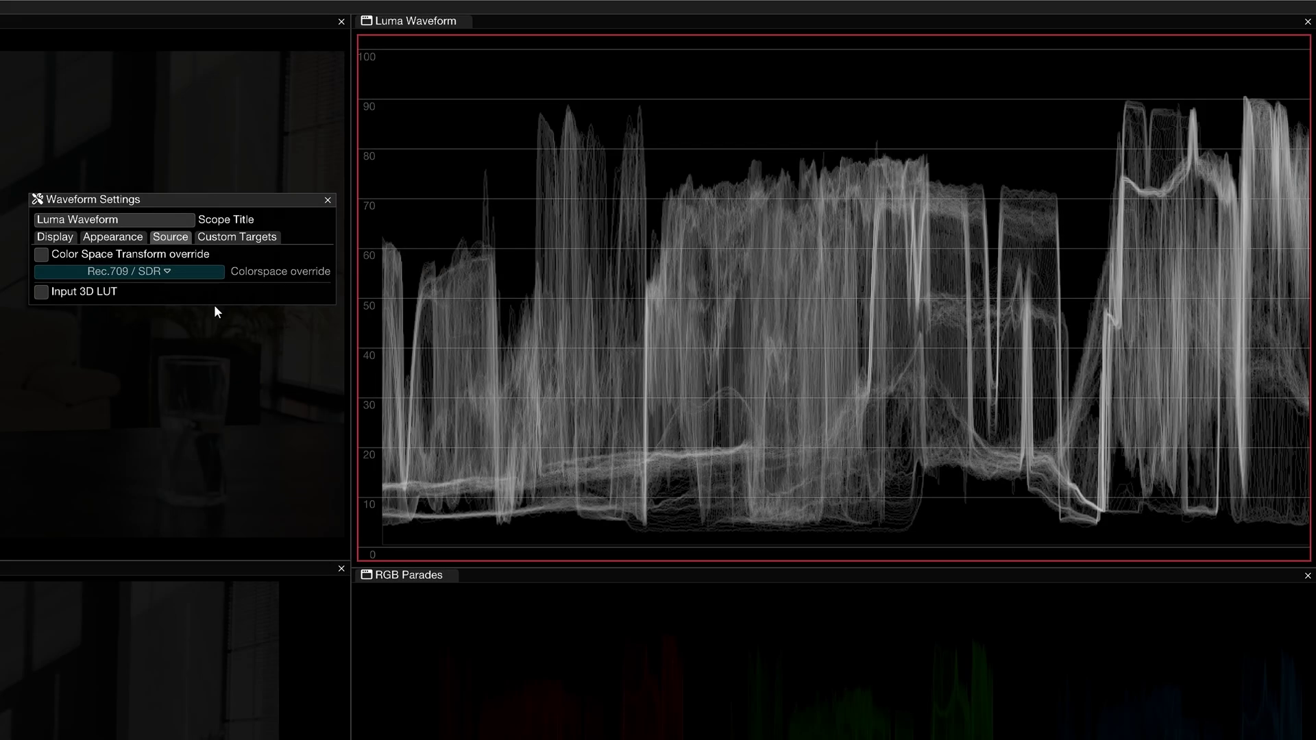
left_click(238, 237)
Turn on Custom Target 1 and set its line to 22.
left_click(119, 256)
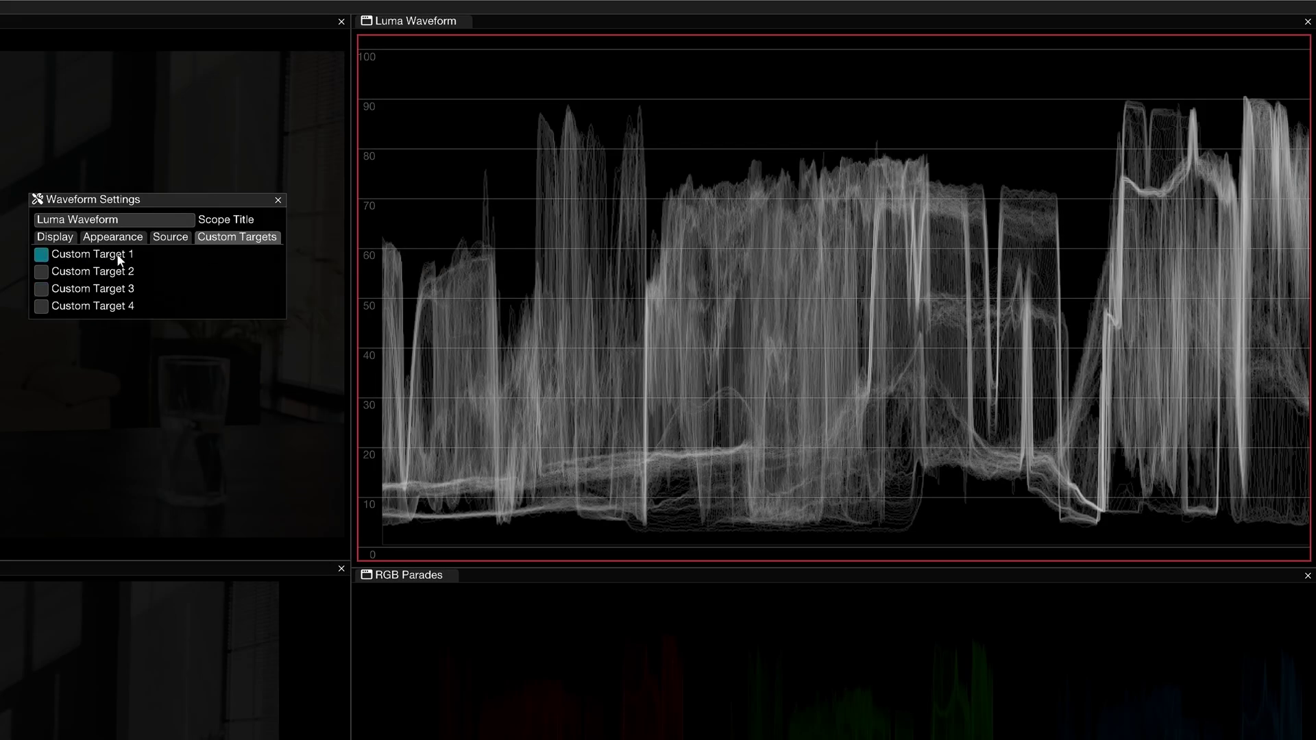
left_click(118, 257)
left_click_drag(67, 269, 82, 270)
Turn on Custom Target 2 at 75 and colour it pale red.
left_click(71, 313)
left_click_drag(76, 323, 154, 318)
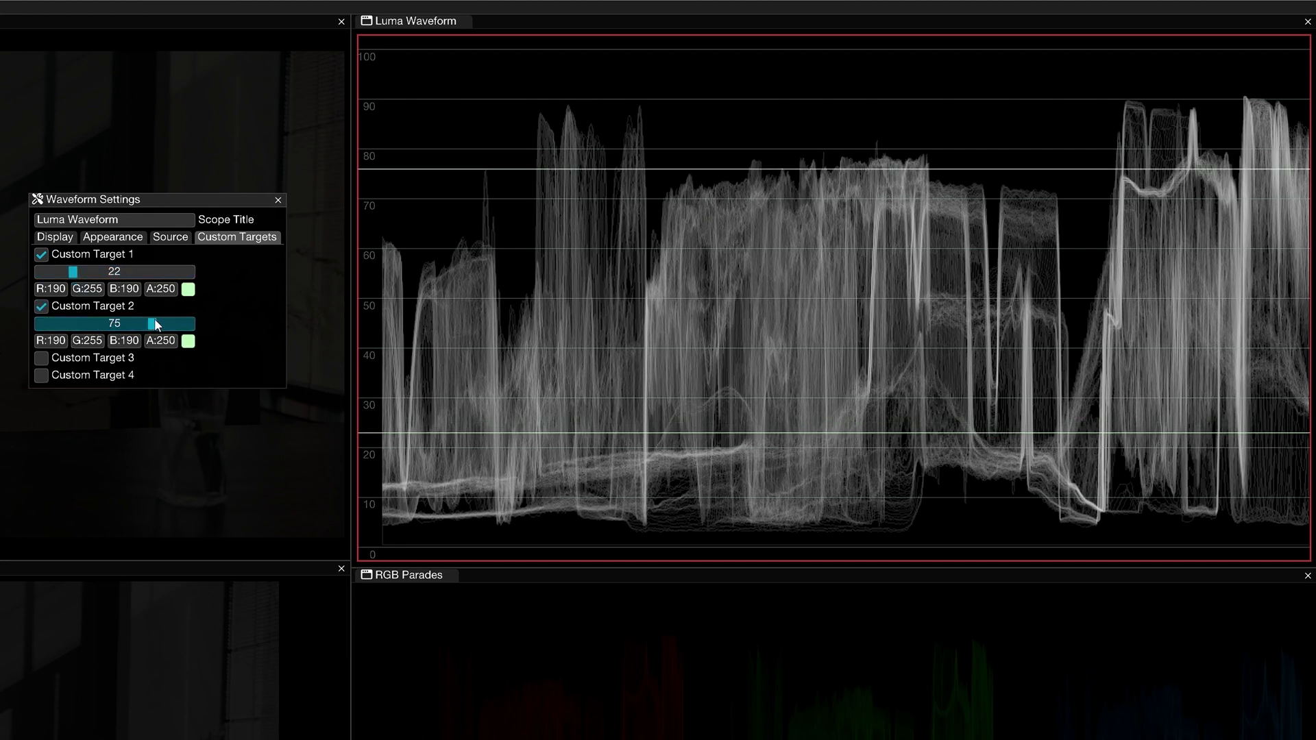
left_click(188, 341)
left_click_drag(347, 404, 363, 358)
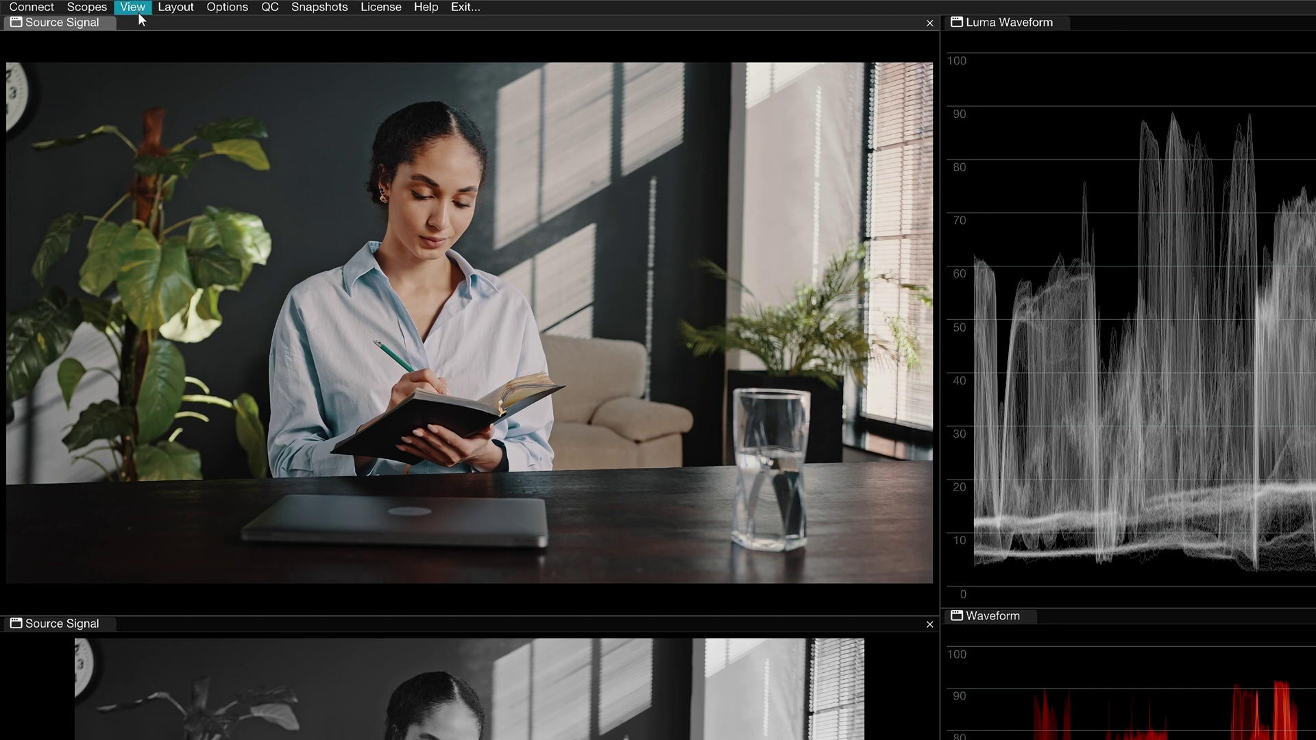
Show target guides and add two luma targets at 0.846 and 0.221.
left_click(136, 10)
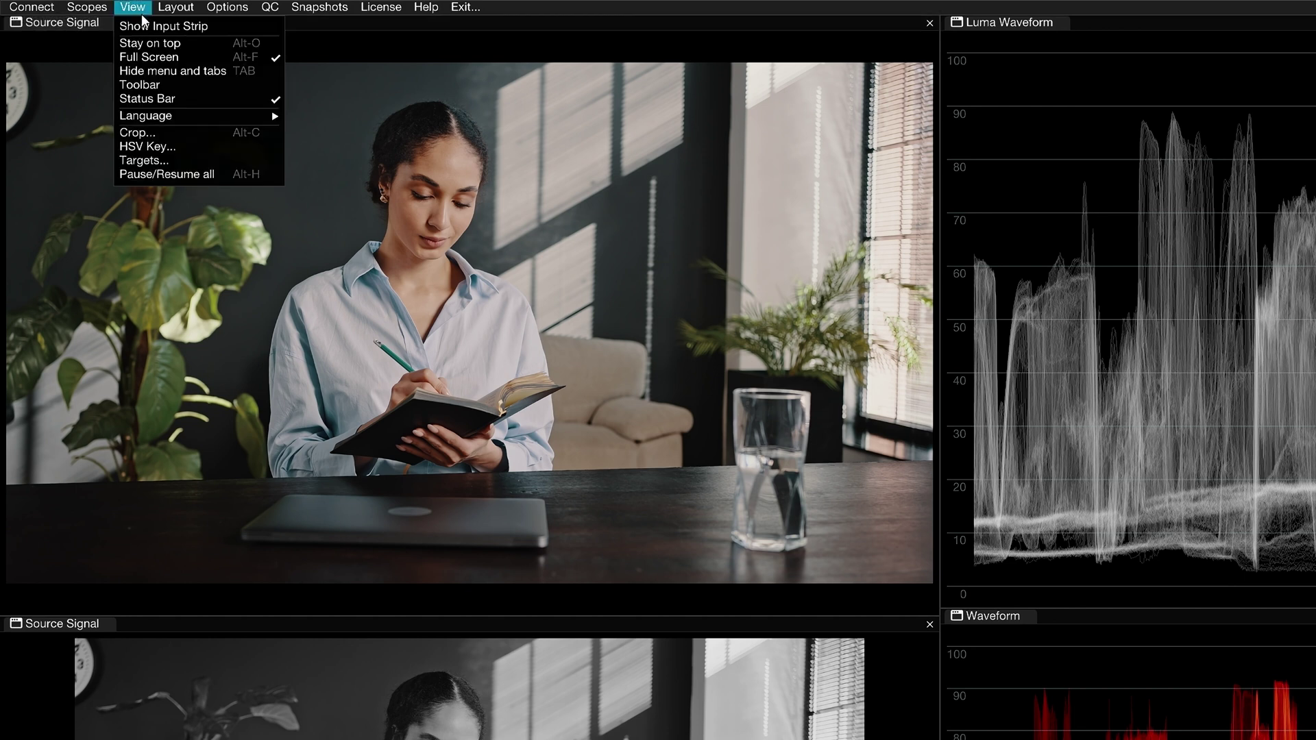
left_click(211, 164)
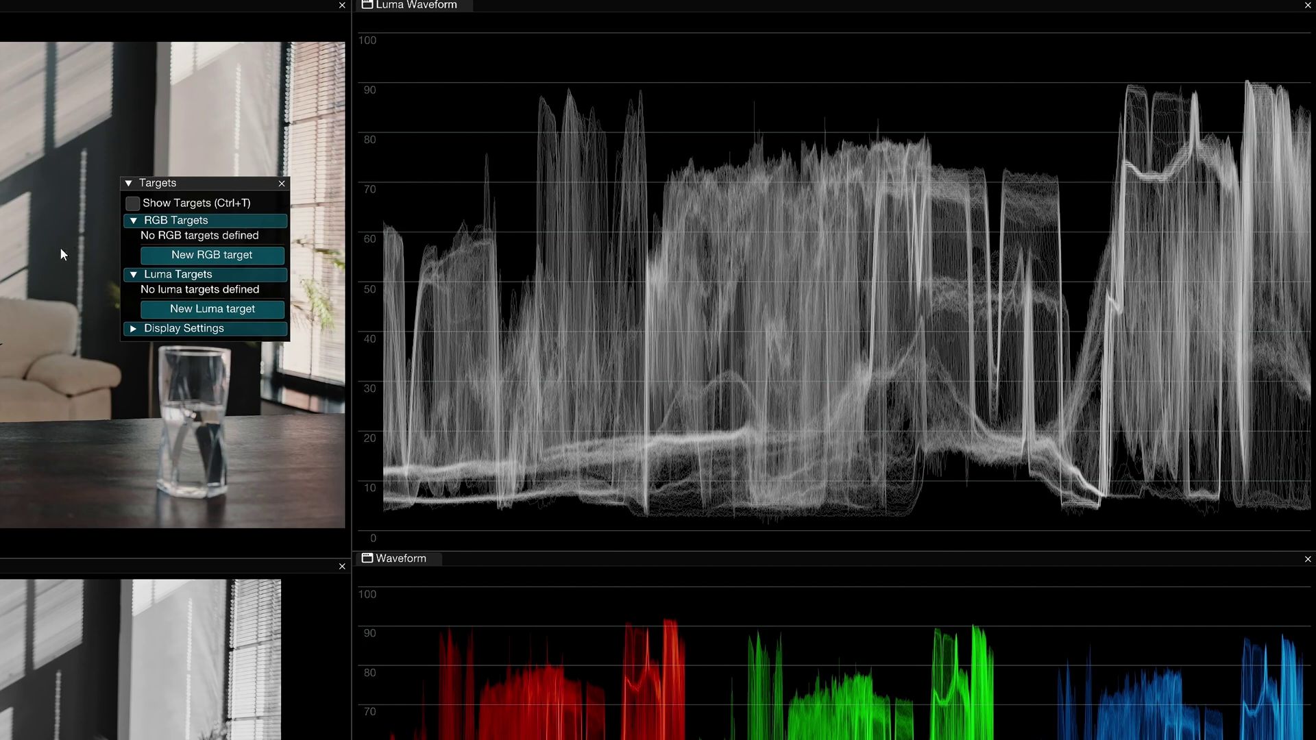
left_click(133, 203)
left_click(193, 312)
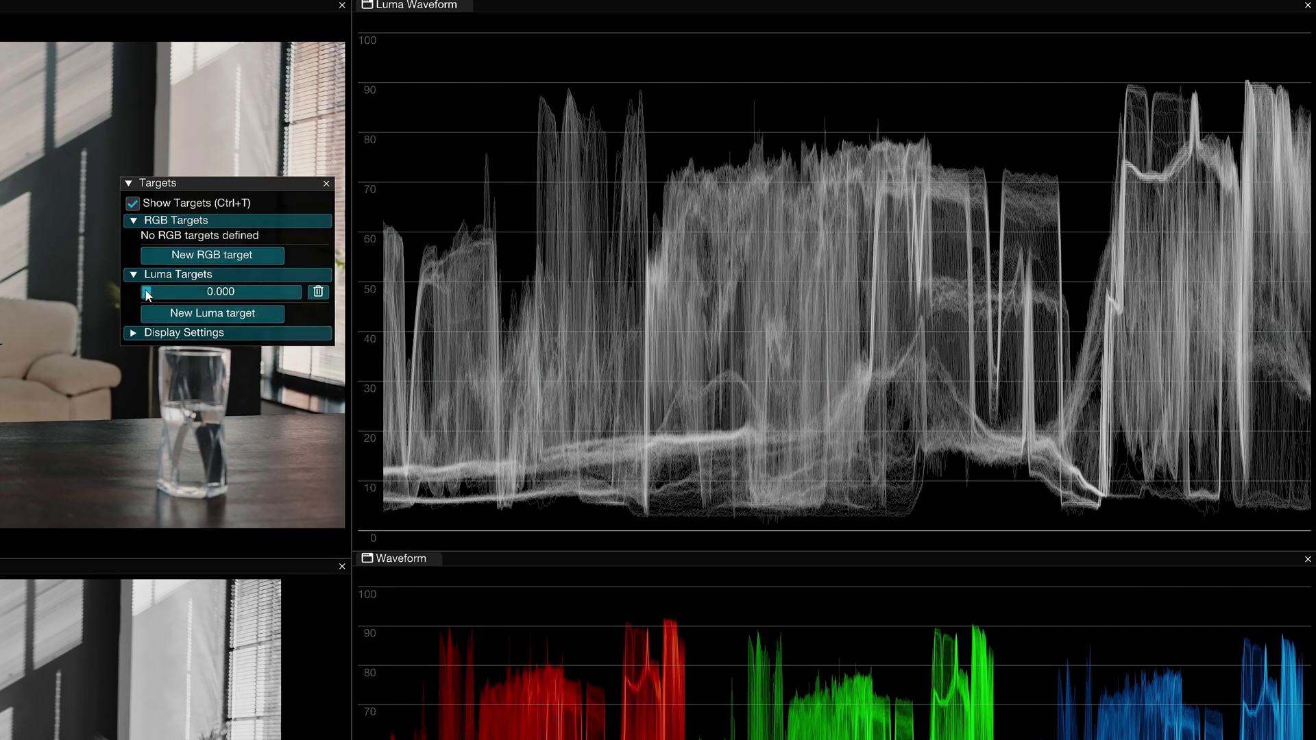
left_click_drag(153, 294, 273, 274)
left_click(262, 310)
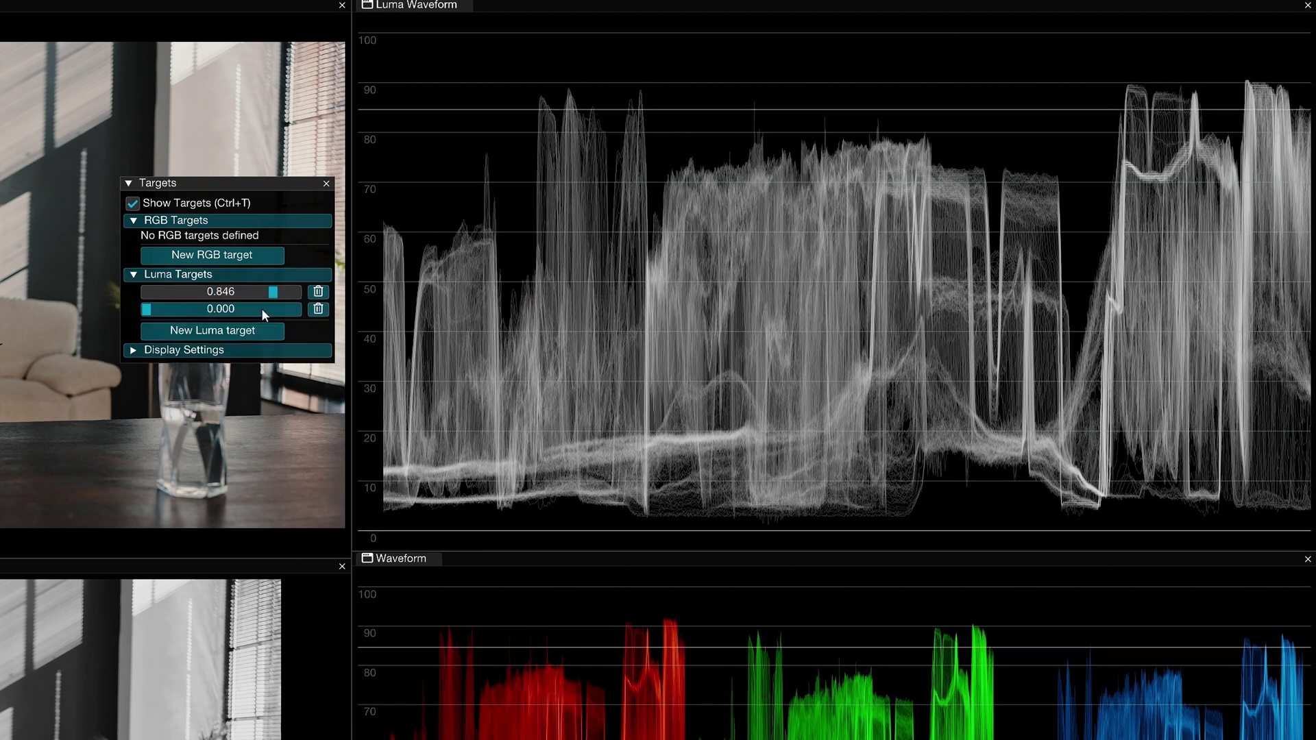
left_click(155, 310)
left_click_drag(155, 310, 178, 306)
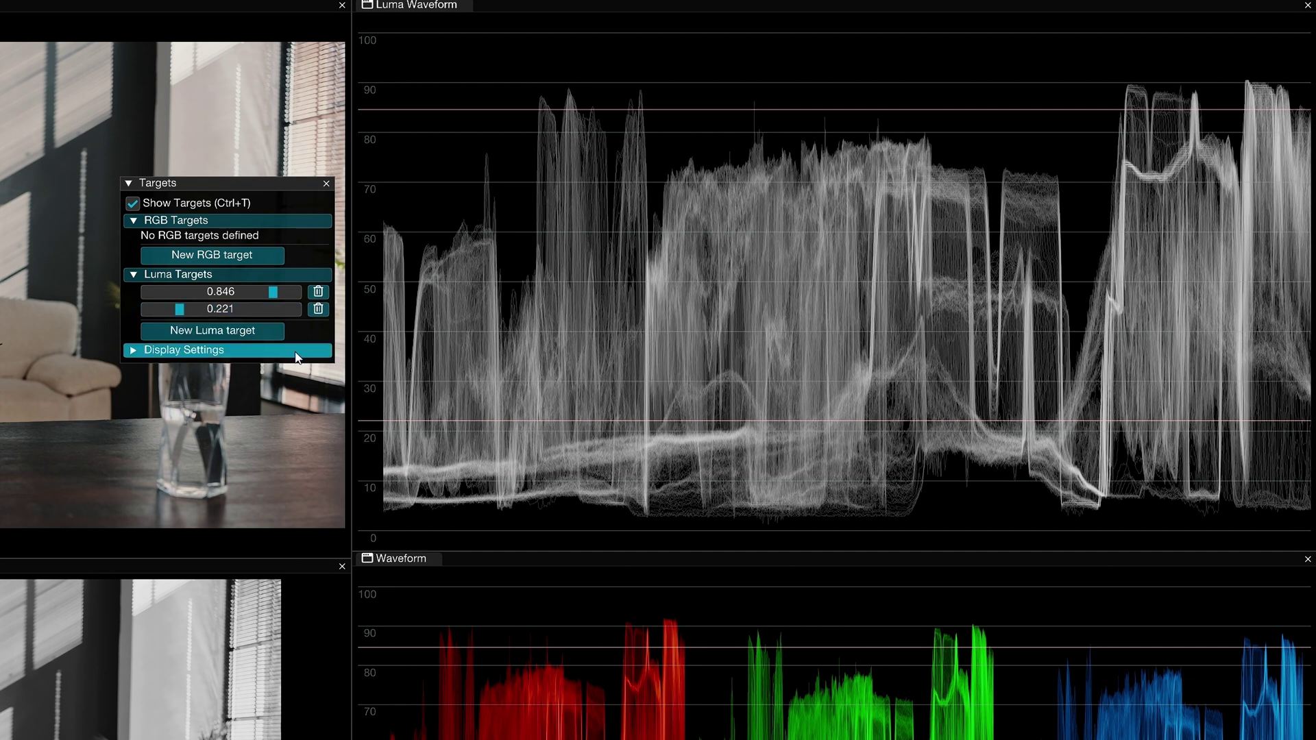
Set the luma target overlay colour to bright green and toggle target visibility with Ctrl+T.
left_click(134, 352)
left_click(294, 385)
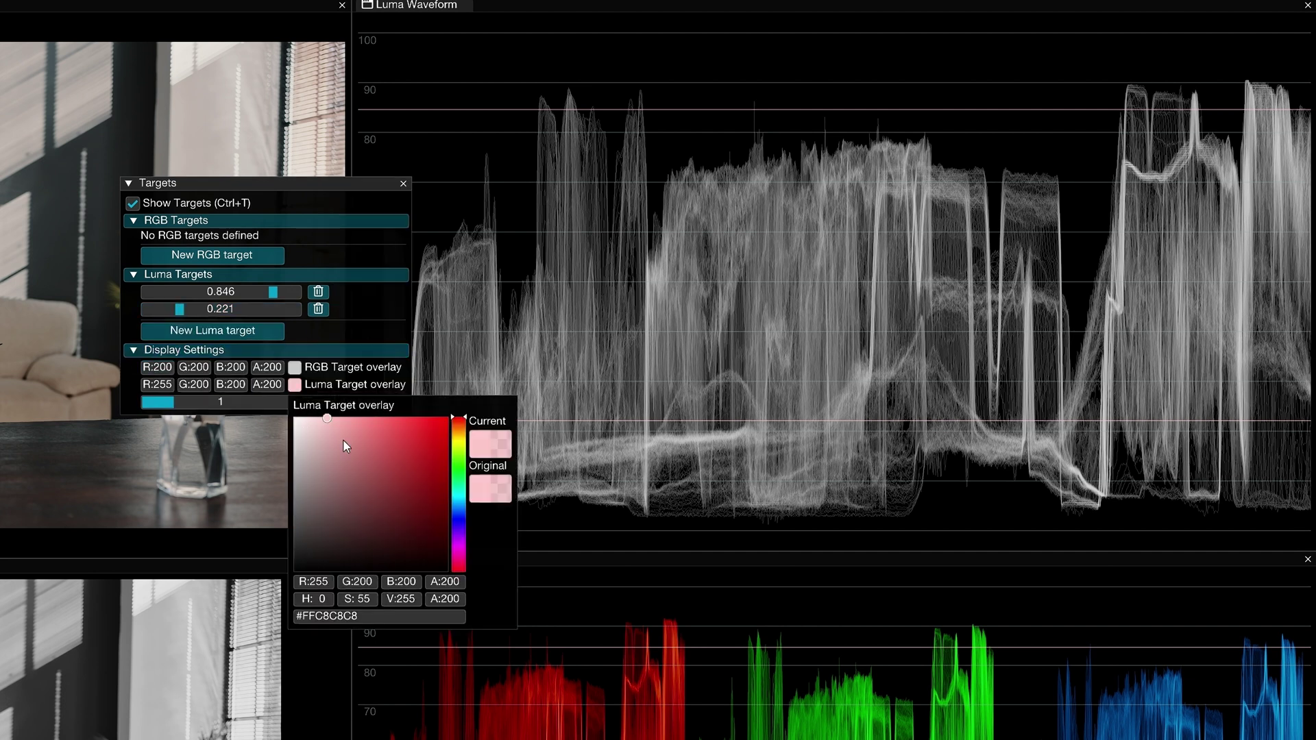
left_click(464, 466)
left_click(448, 420)
left_click(371, 327)
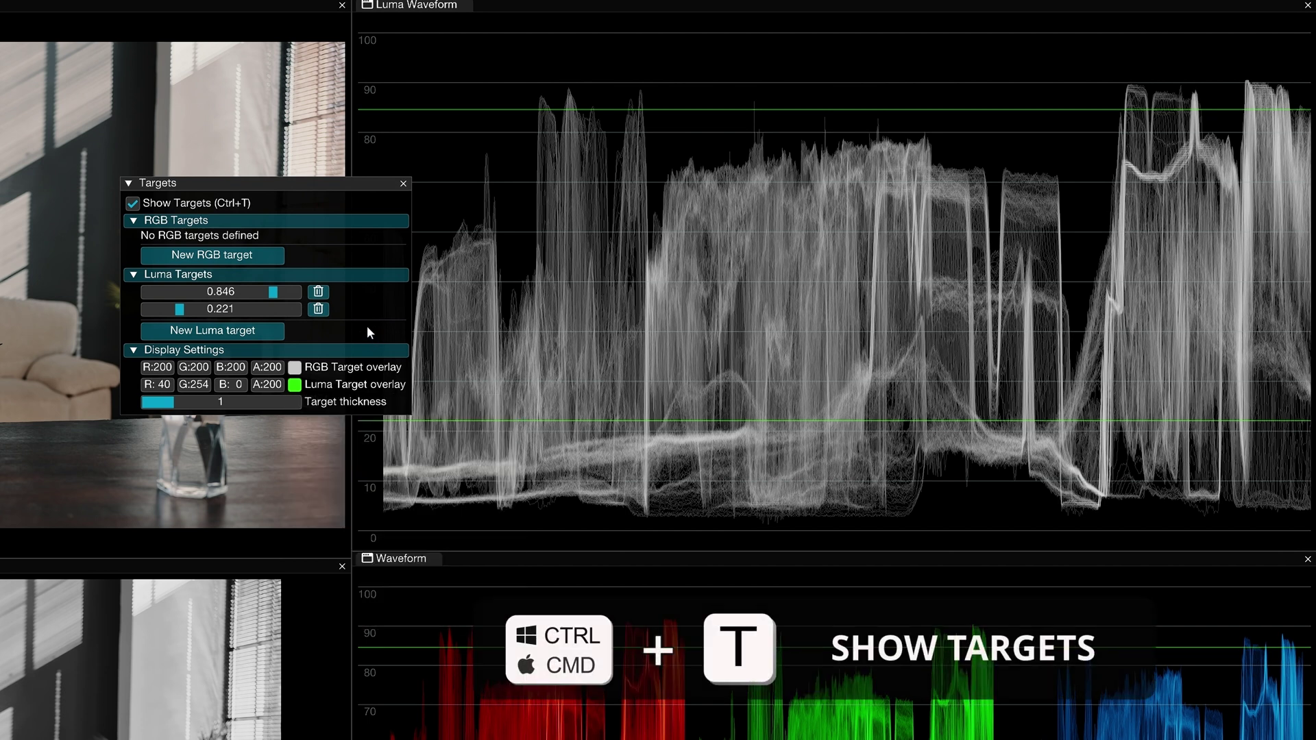
key("ctrl+t")
key("ctrl+t")
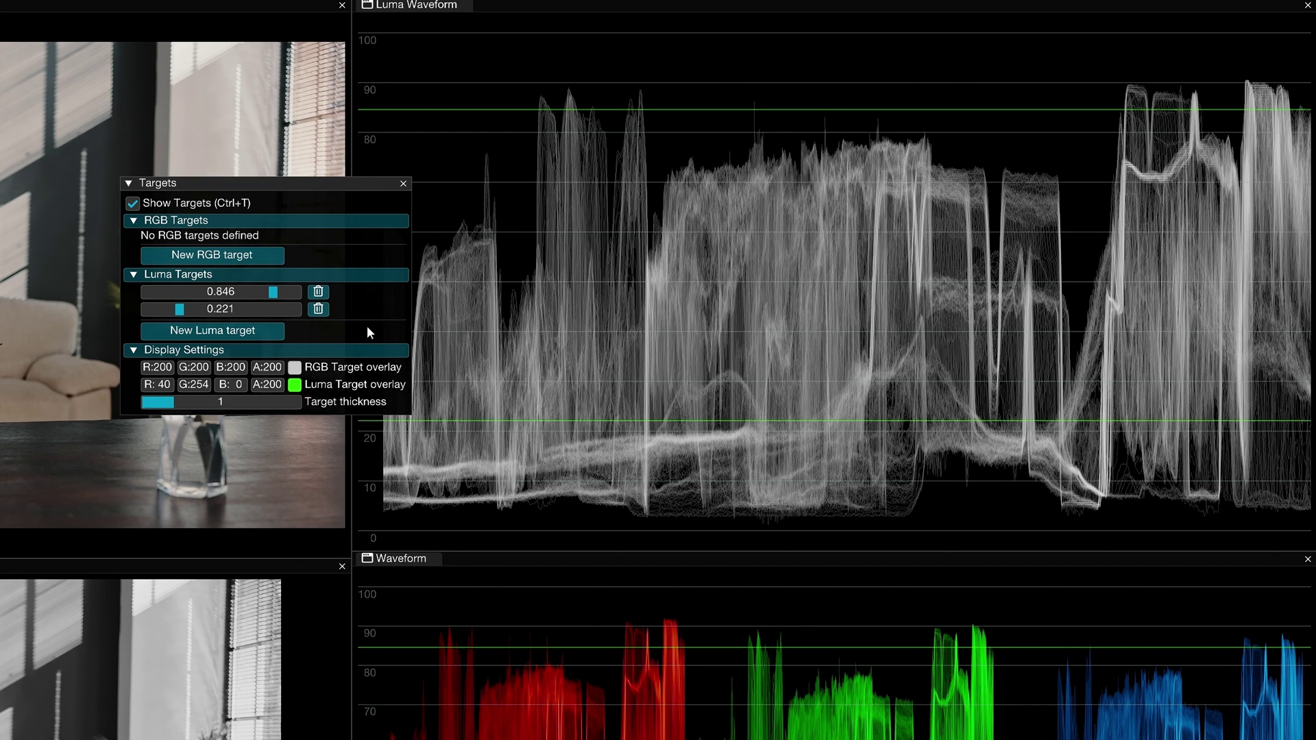